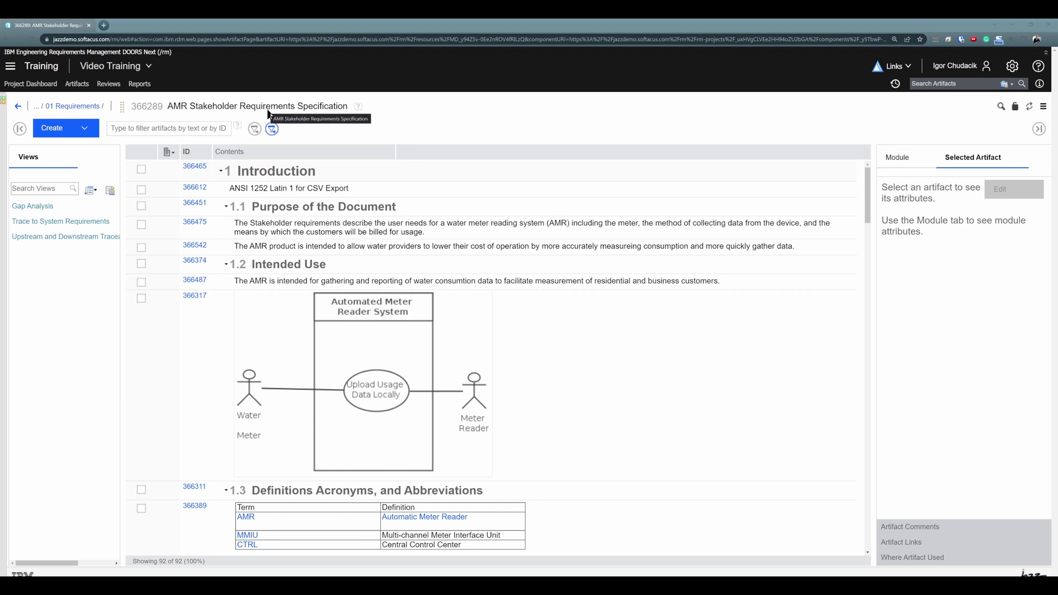
- Open the AMR System Requirements Specification module (366293) in a second browser tab
right_click(72, 85)
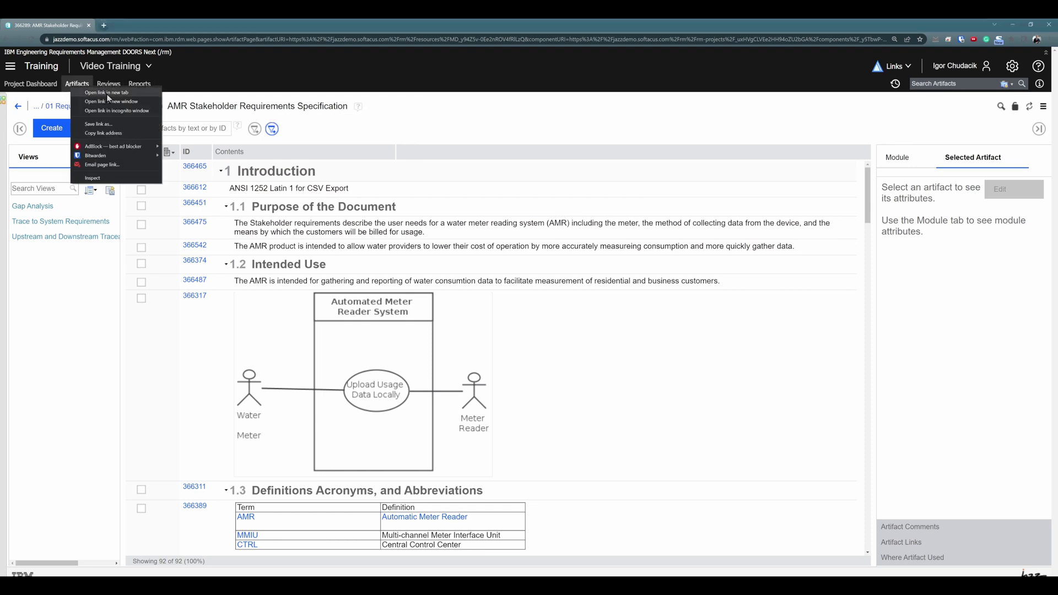
left_click(107, 94)
left_click(139, 26)
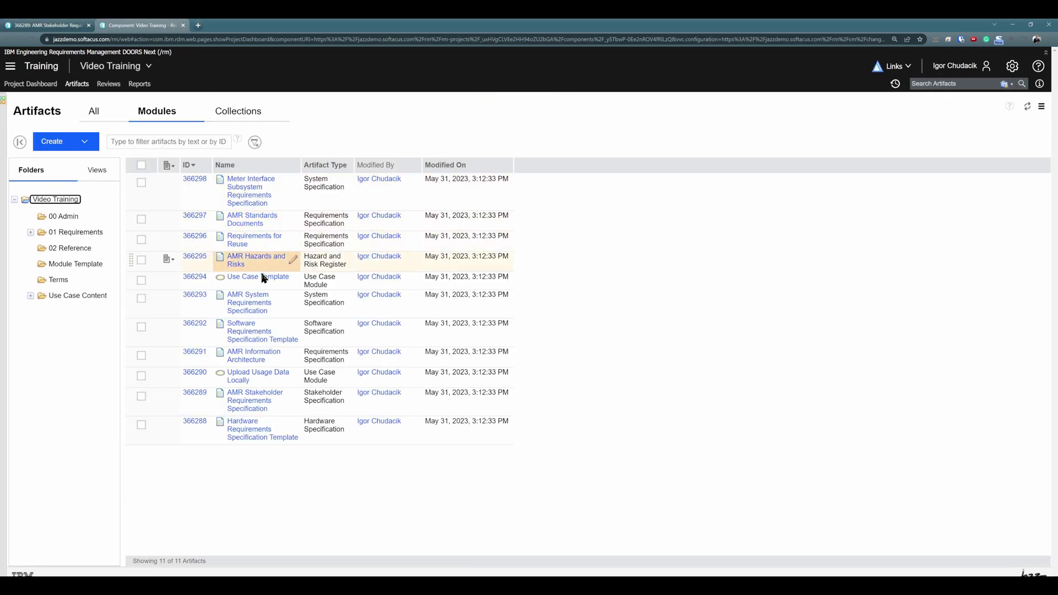
left_click(263, 308)
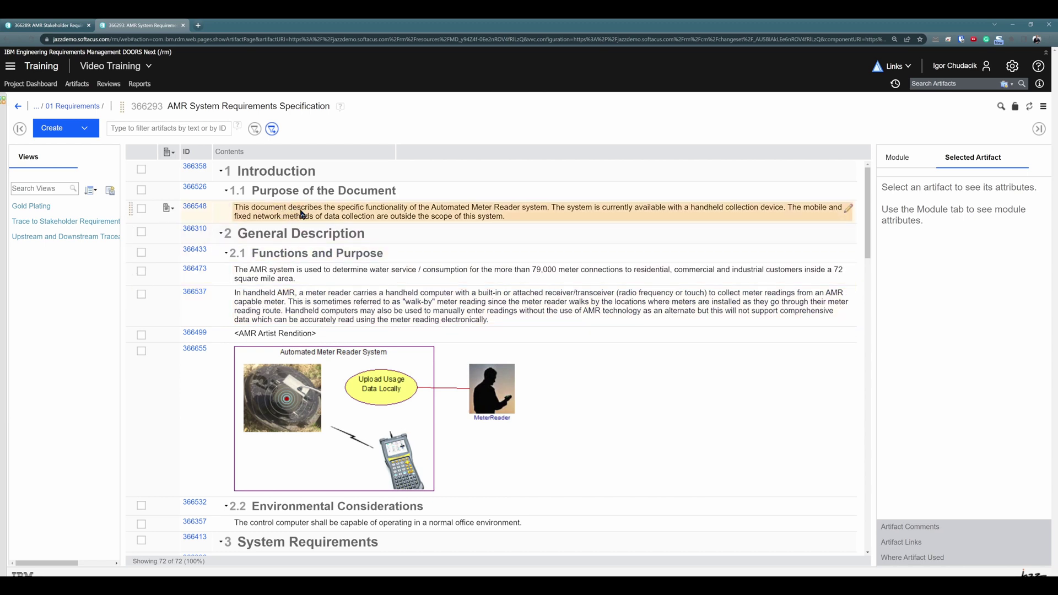
- Drag stakeholder artifact 366612 onto system artifact 366548 to start a link
key("ctrl+shift+Tab")
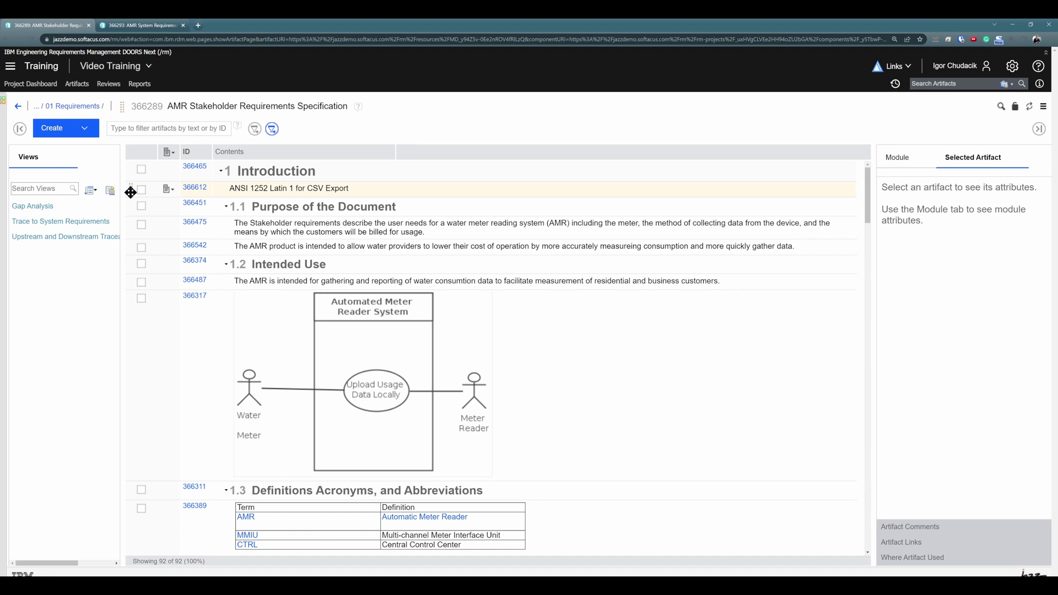
left_click_drag(130, 192, 849, 221)
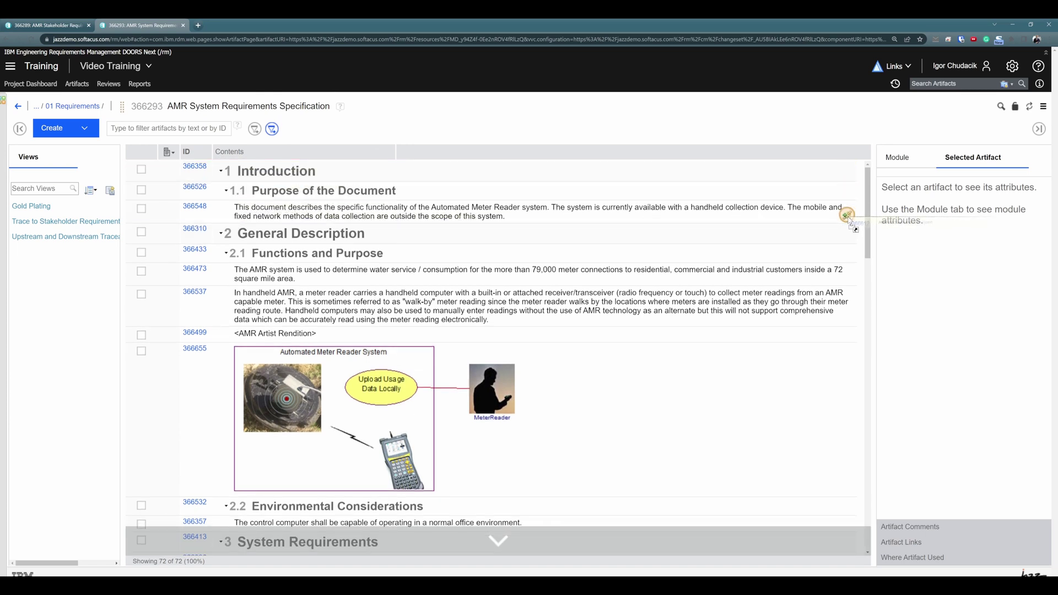
left_click_drag(849, 221, 849, 221)
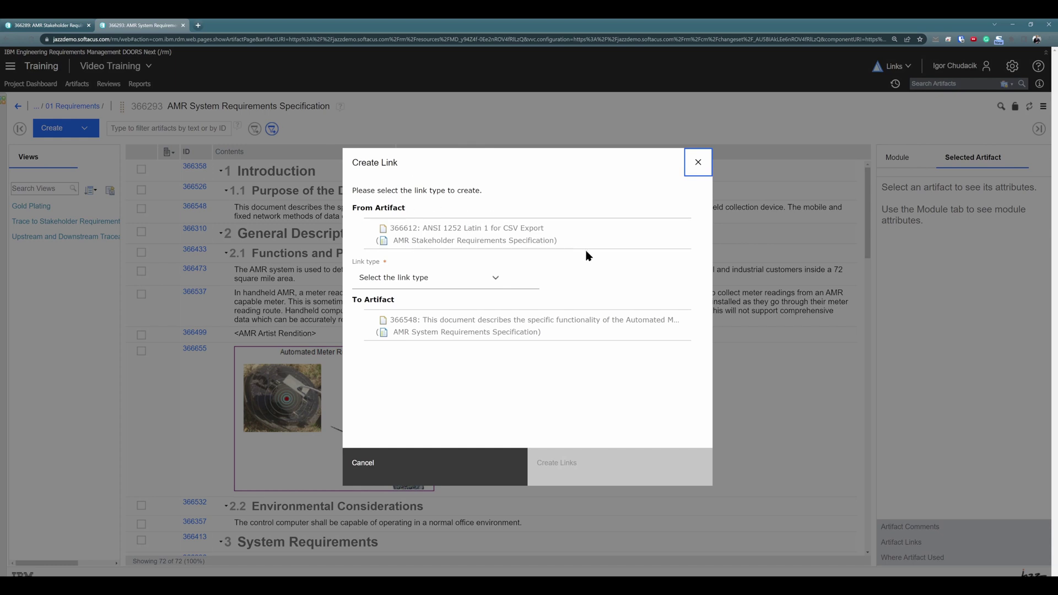
- Create a Satisfied By link from 366612 to 366548 and display the Satisfies column
left_click(494, 279)
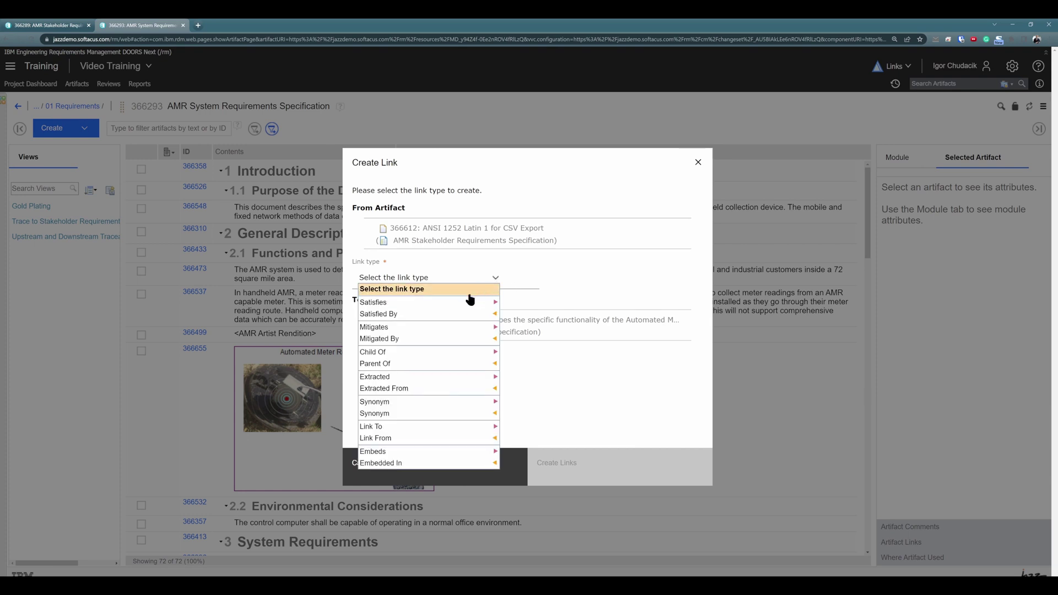
left_click(463, 315)
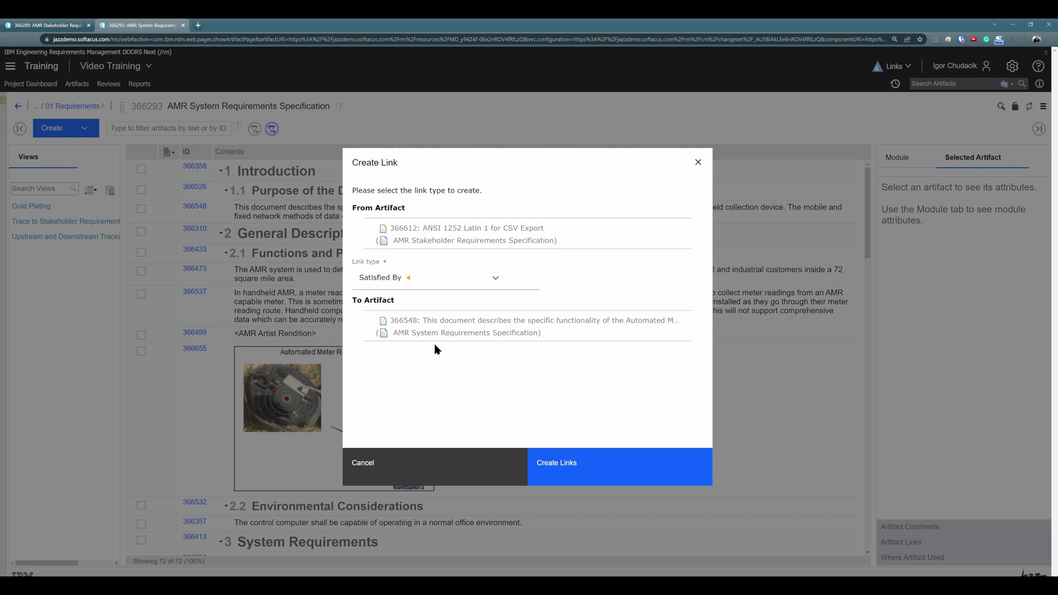
left_click(553, 465)
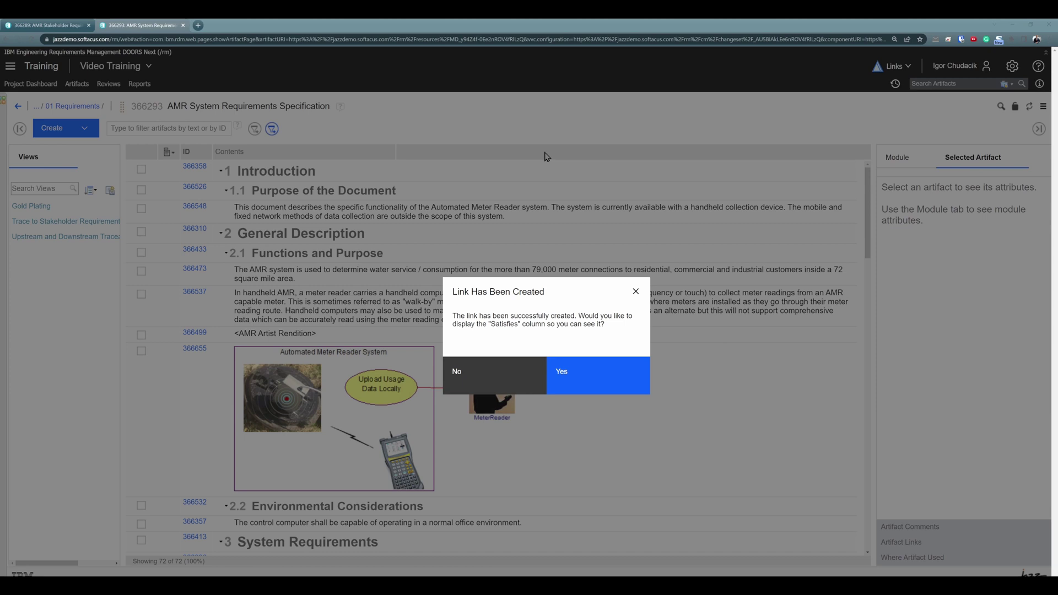
left_click(565, 380)
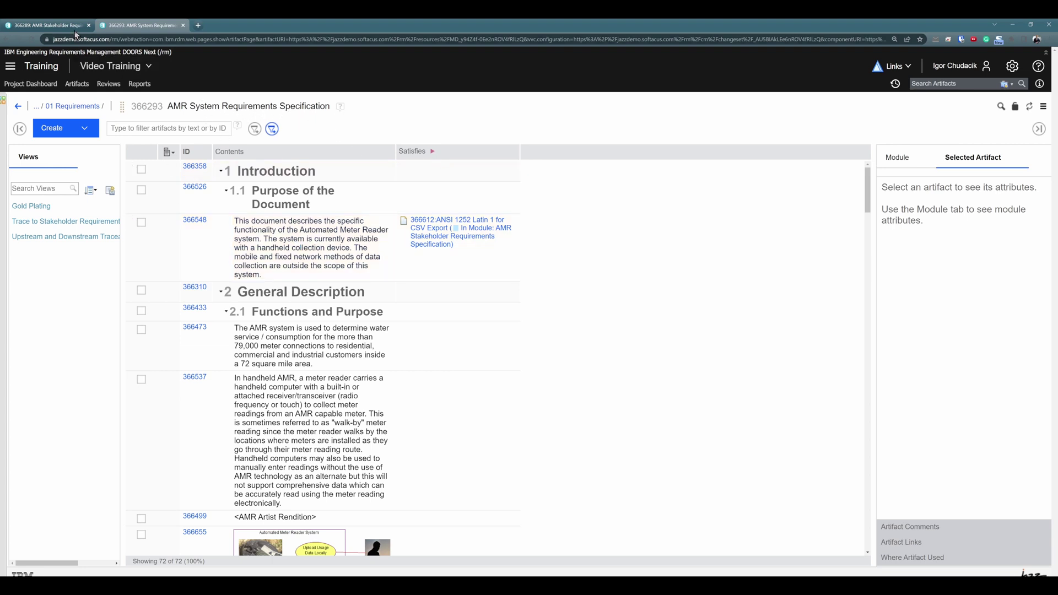
- Return to the stakeholder module and select artifact 366612
left_click(44, 25)
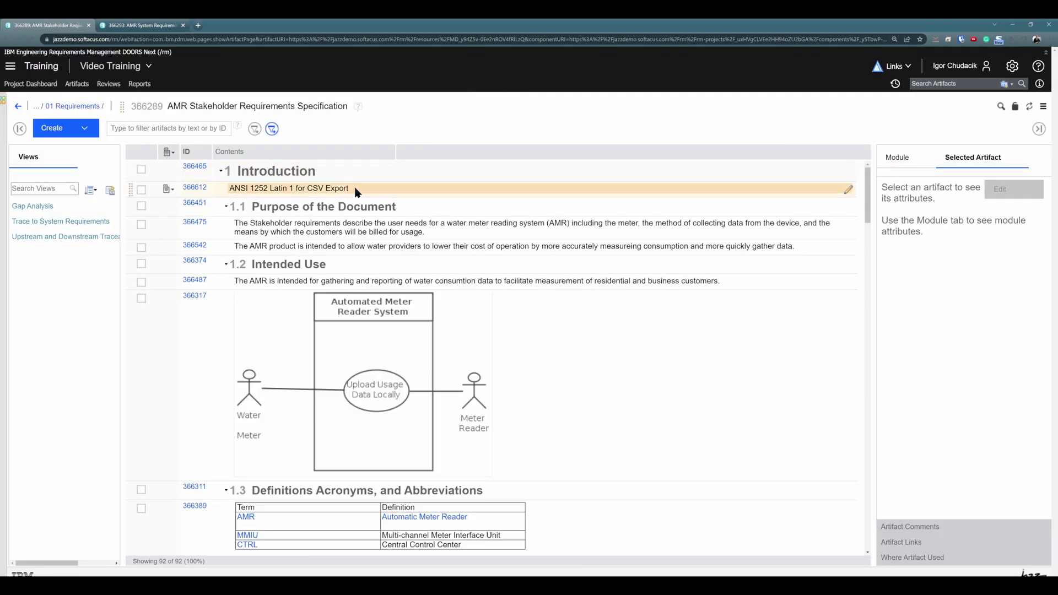
left_click(355, 190)
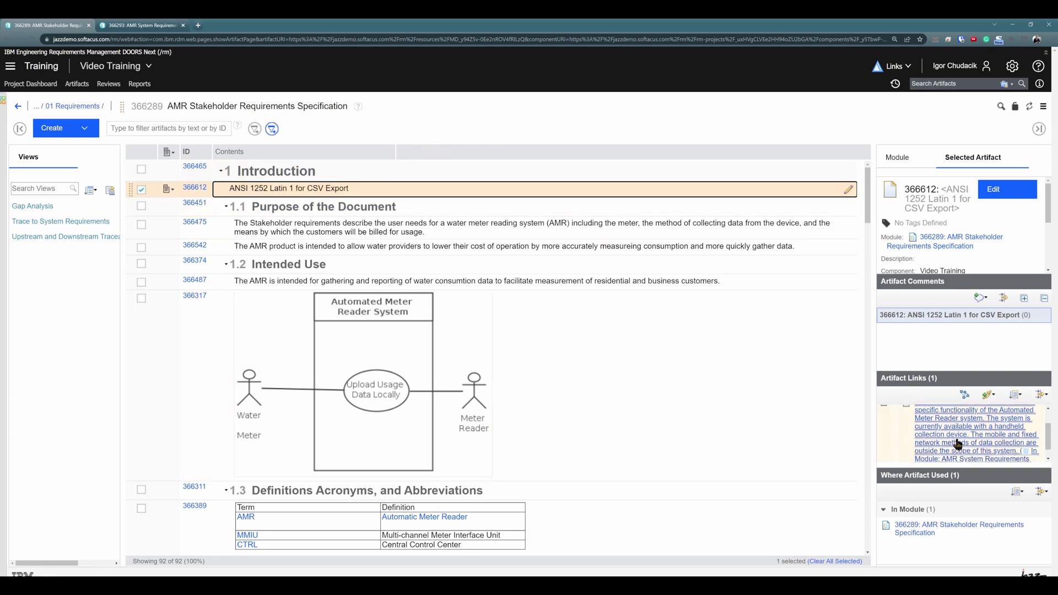
scroll(952, 444, "down", 1)
scroll(953, 444, "up", 1)
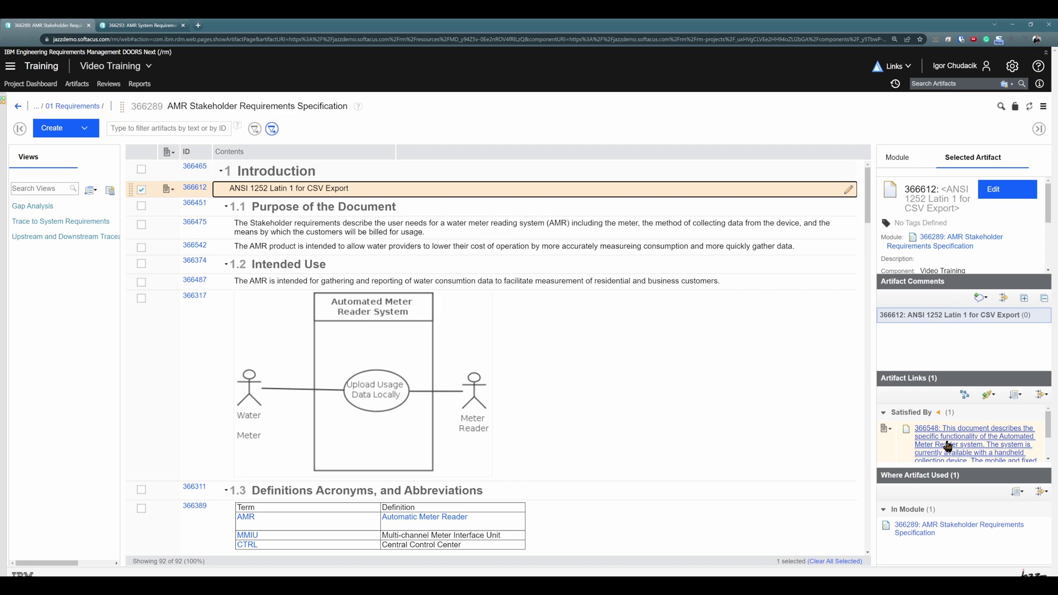
- Add the Satisfied By column via a 'sat' filter, then follow the 366548 link
right_click(466, 159)
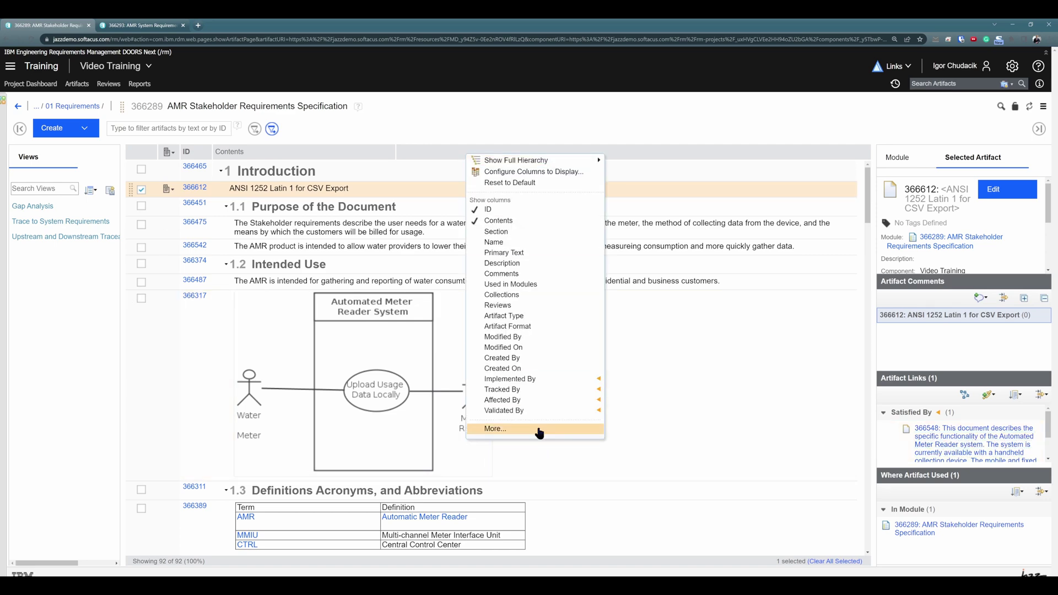
left_click(539, 433)
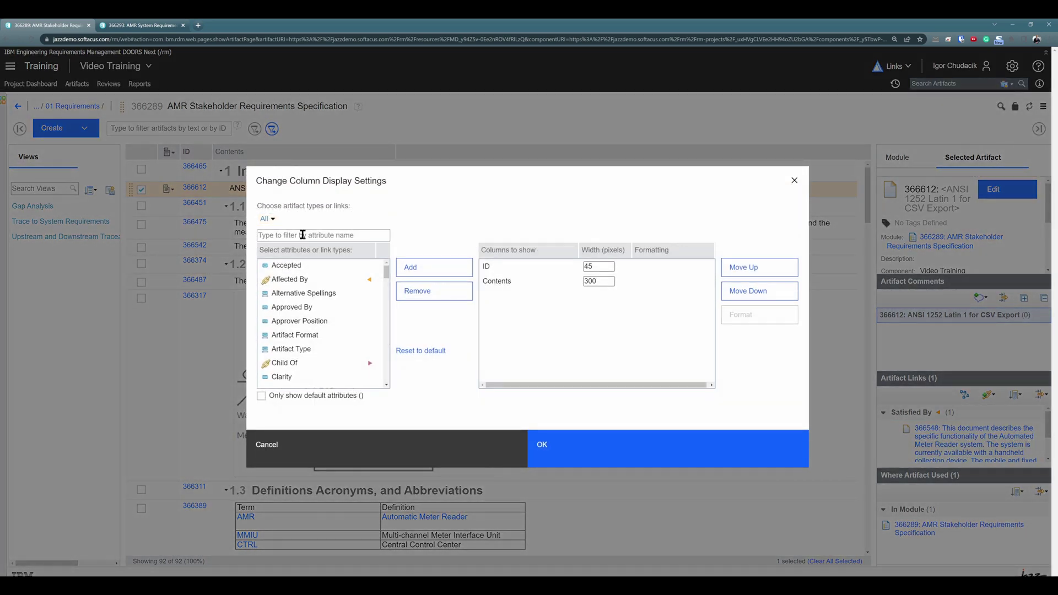
left_click(303, 235)
type("sat")
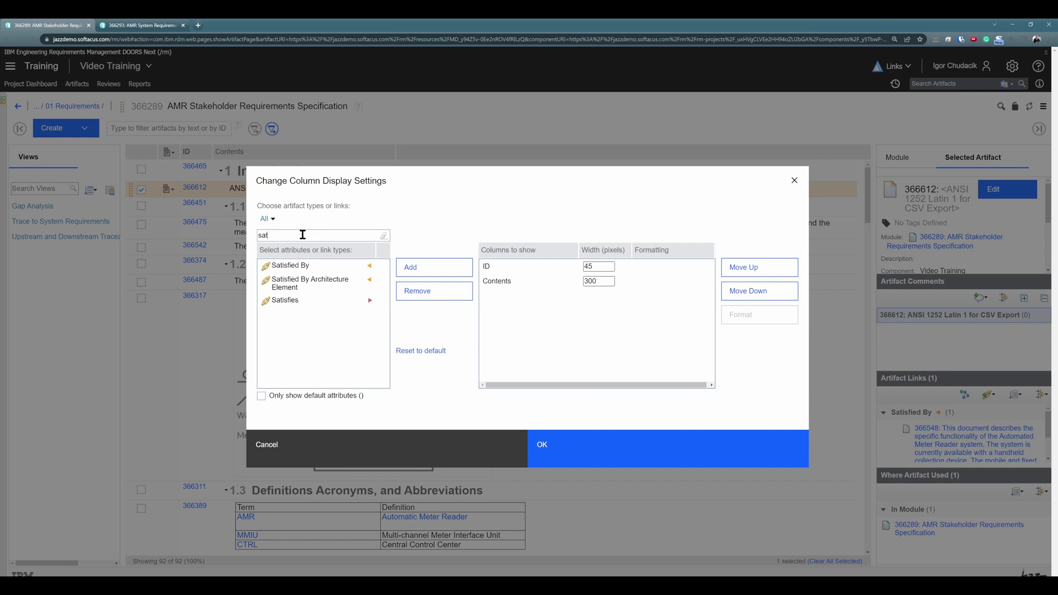
double_click(316, 267)
left_click(581, 441)
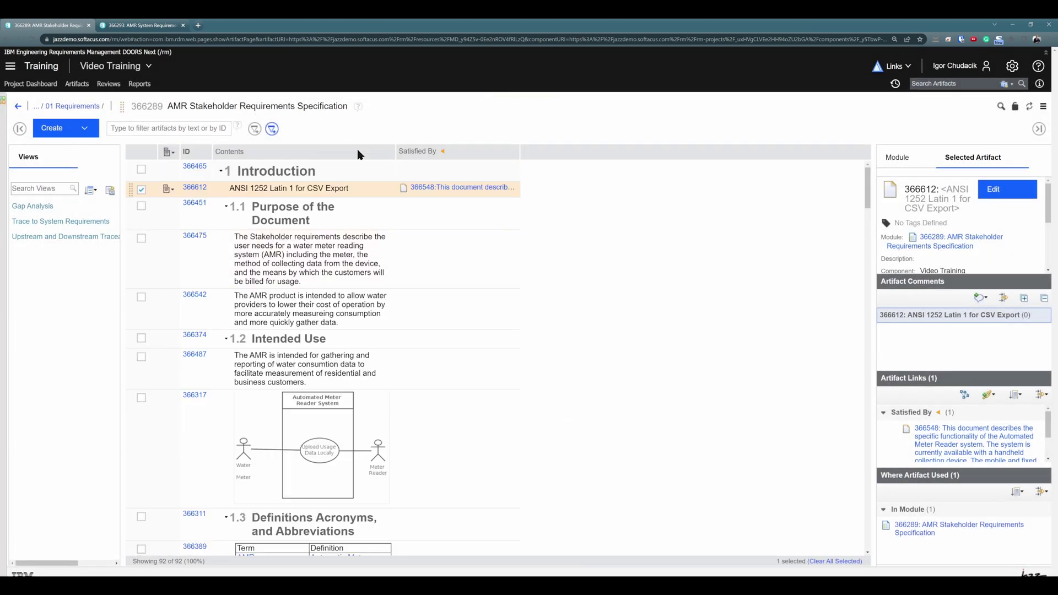
left_click(466, 188)
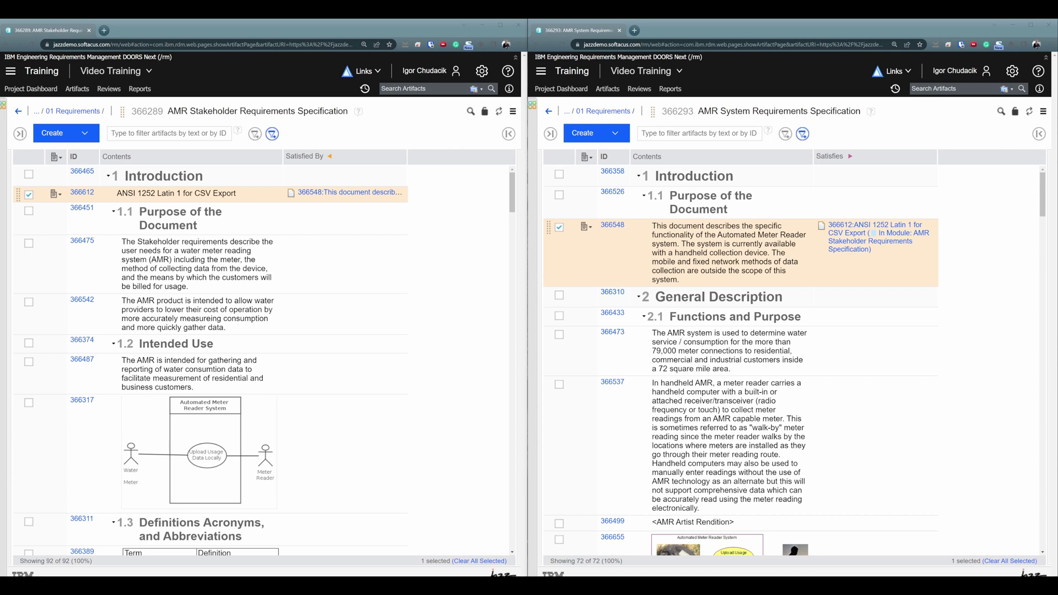
- Select system requirement 366473 in the System Requirements module
left_click(733, 359)
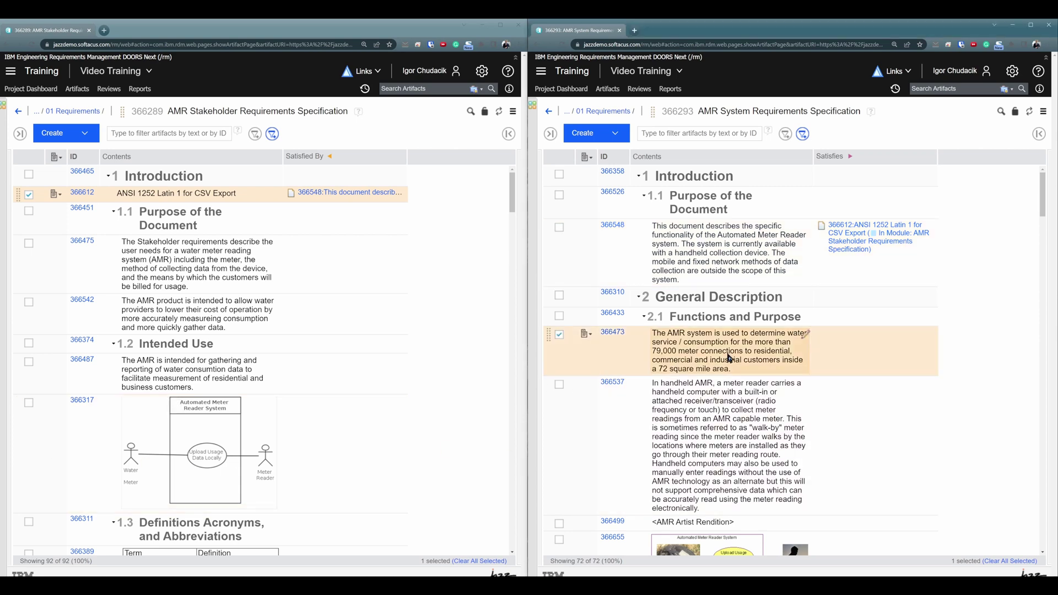
- Link system requirement 366473 to stakeholder requirement 366475 by dropping it on the Satisfied By cell
left_click_drag(548, 335, 400, 291)
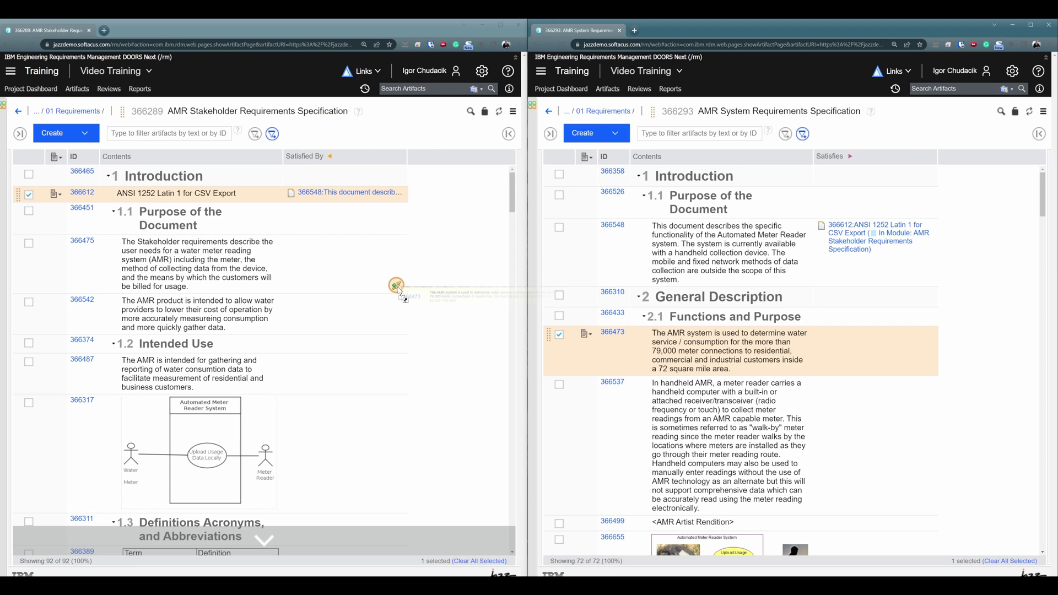
left_click_drag(400, 292, 398, 293)
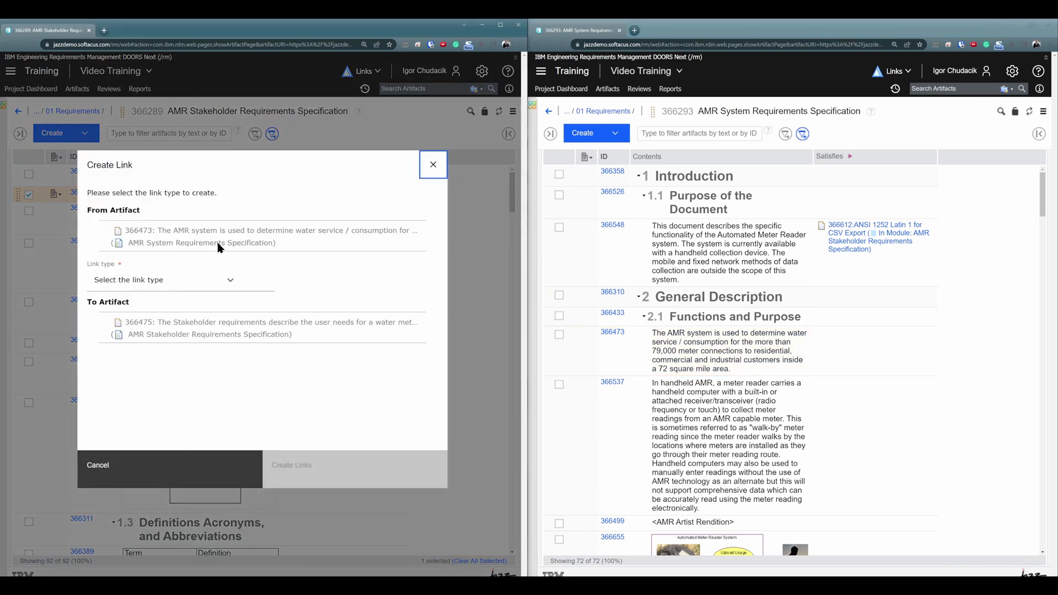
left_click(201, 283)
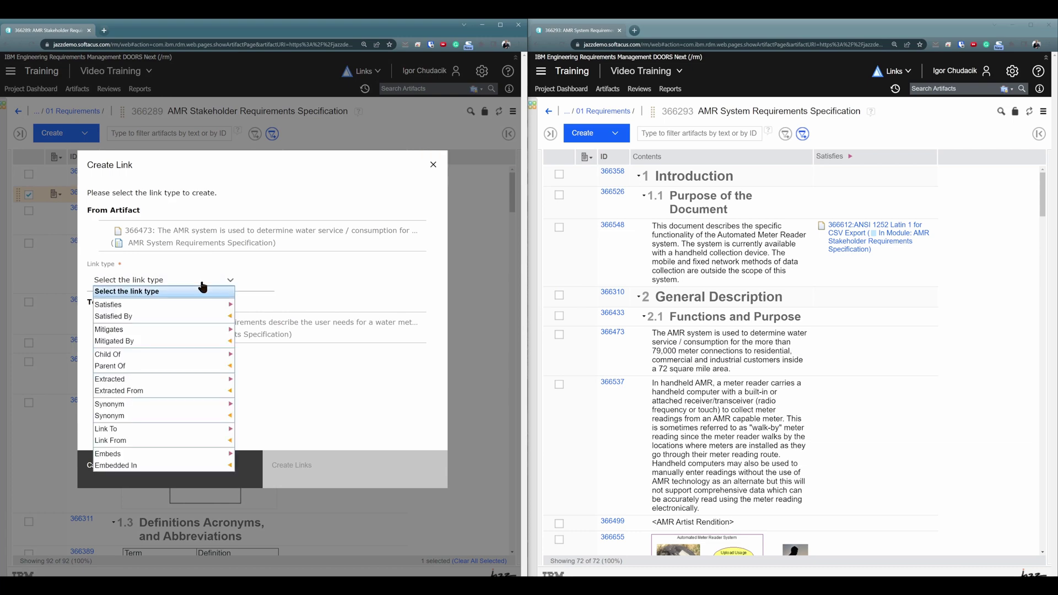
left_click(435, 166)
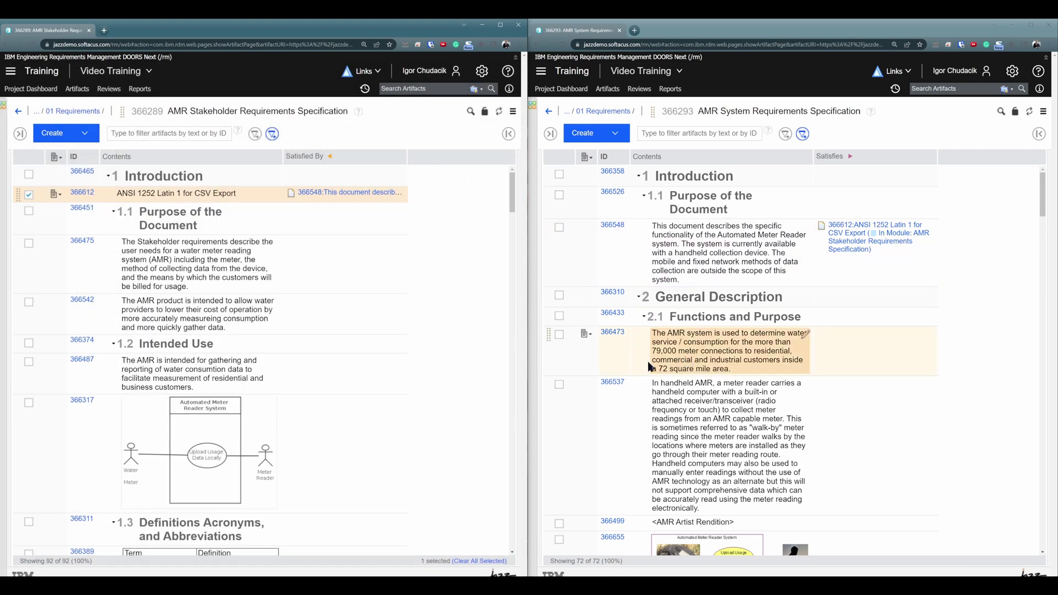
left_click_drag(549, 341, 291, 245)
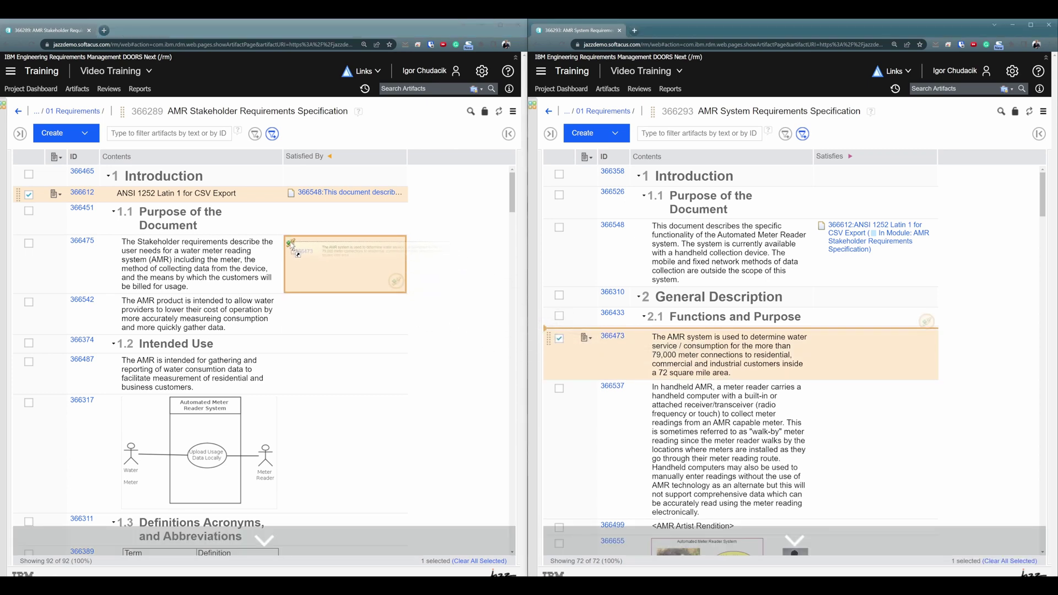
left_click_drag(291, 245, 291, 248)
left_click_drag(291, 248, 291, 248)
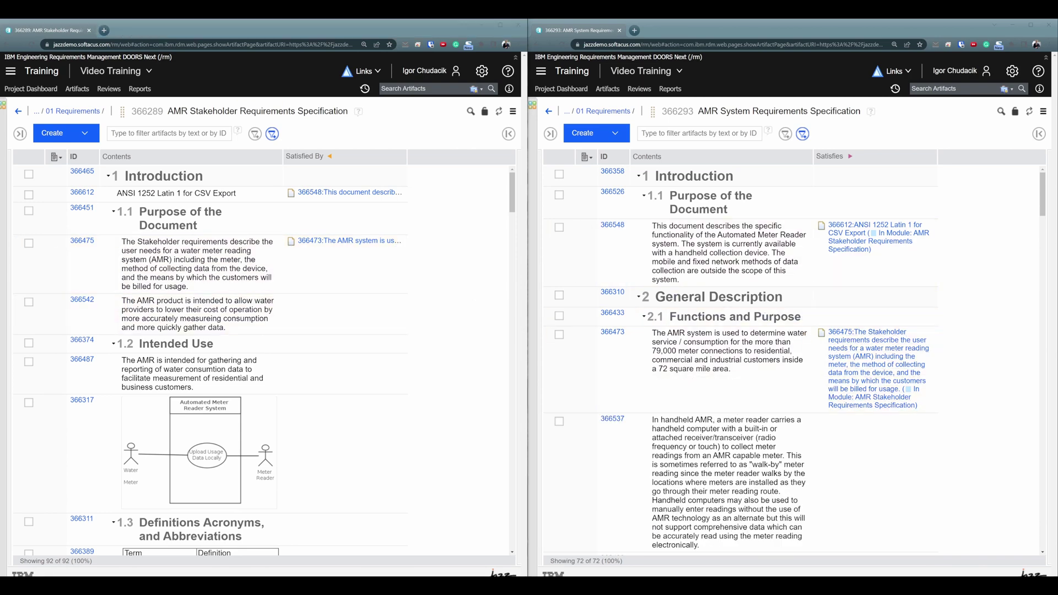
- Drag system requirement 366537 onto stakeholder requirement 366542
scroll(655, 374, "down", 1)
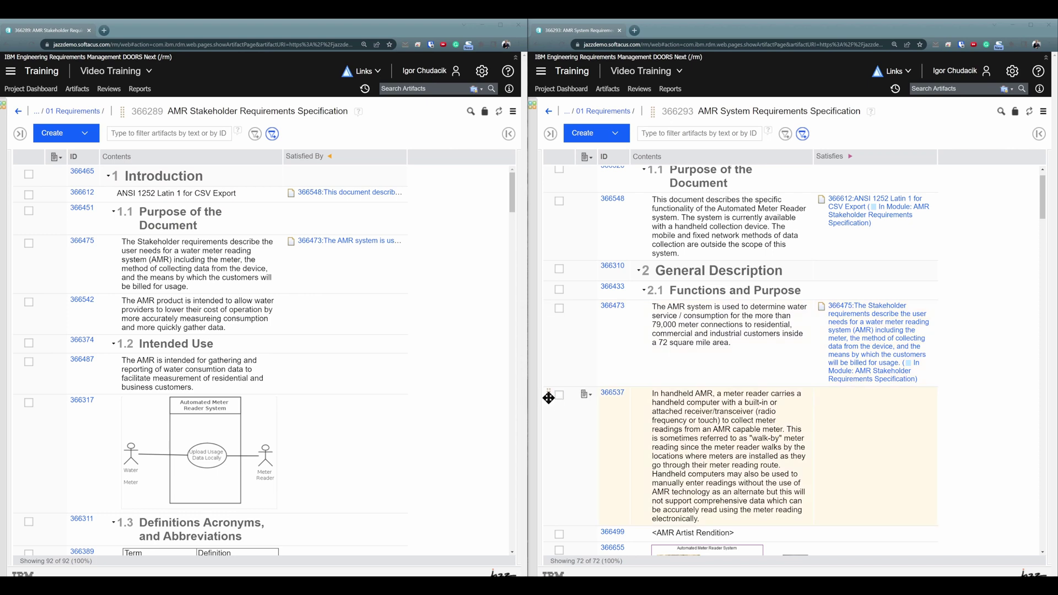
left_click_drag(548, 397, 292, 314)
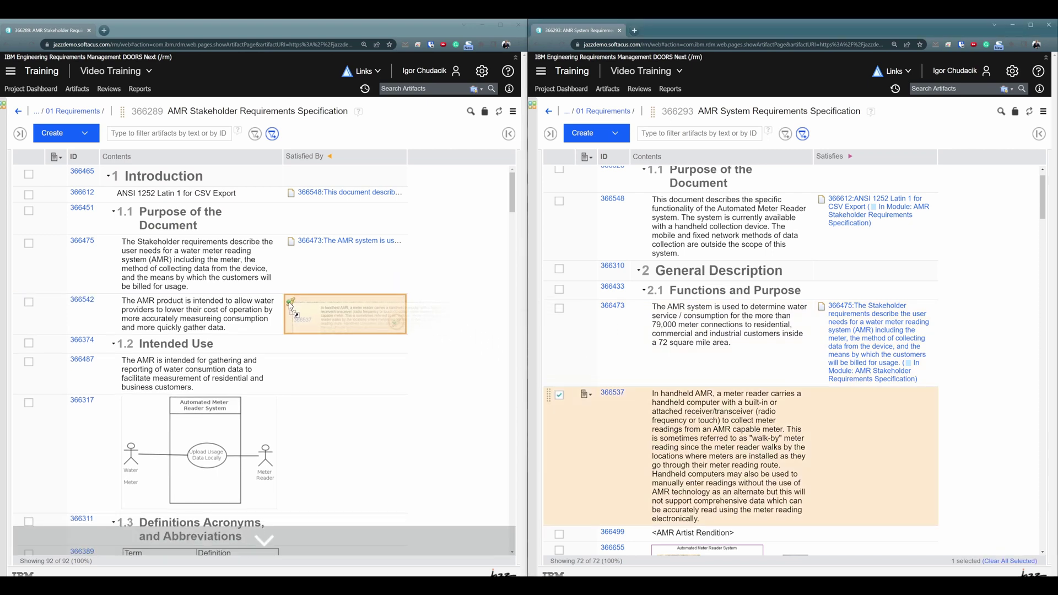
left_click_drag(292, 314, 401, 333)
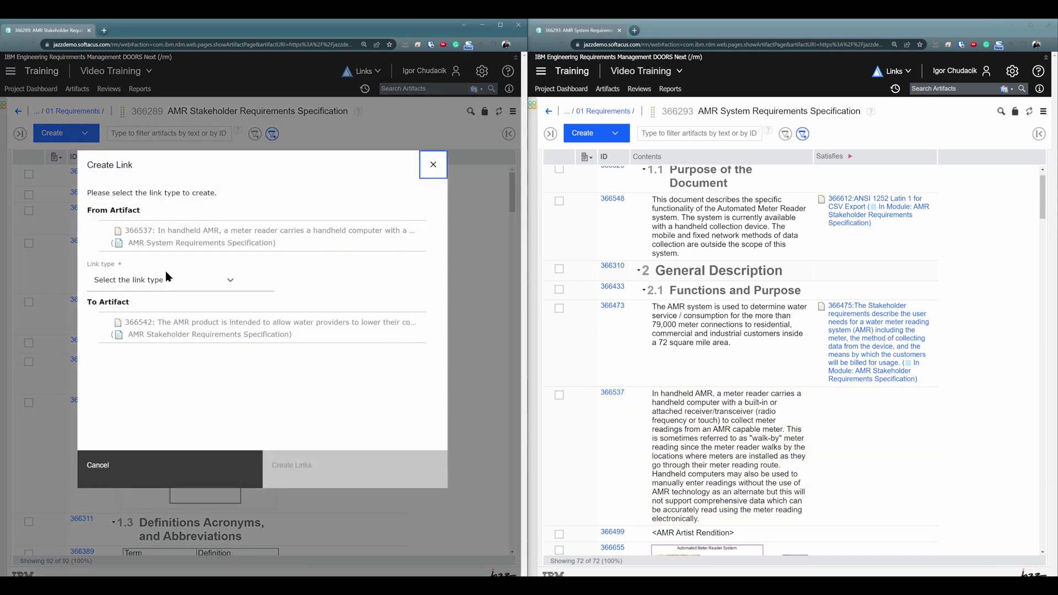
- Create a Link To link and display the Link From column in the stakeholder module
left_click(166, 279)
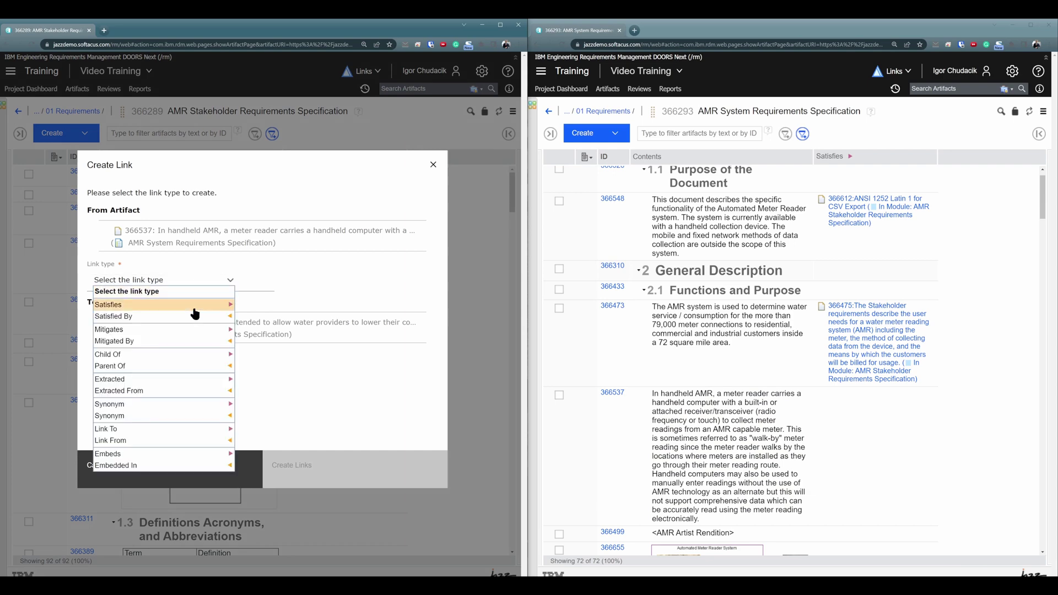
left_click(166, 429)
left_click(351, 472)
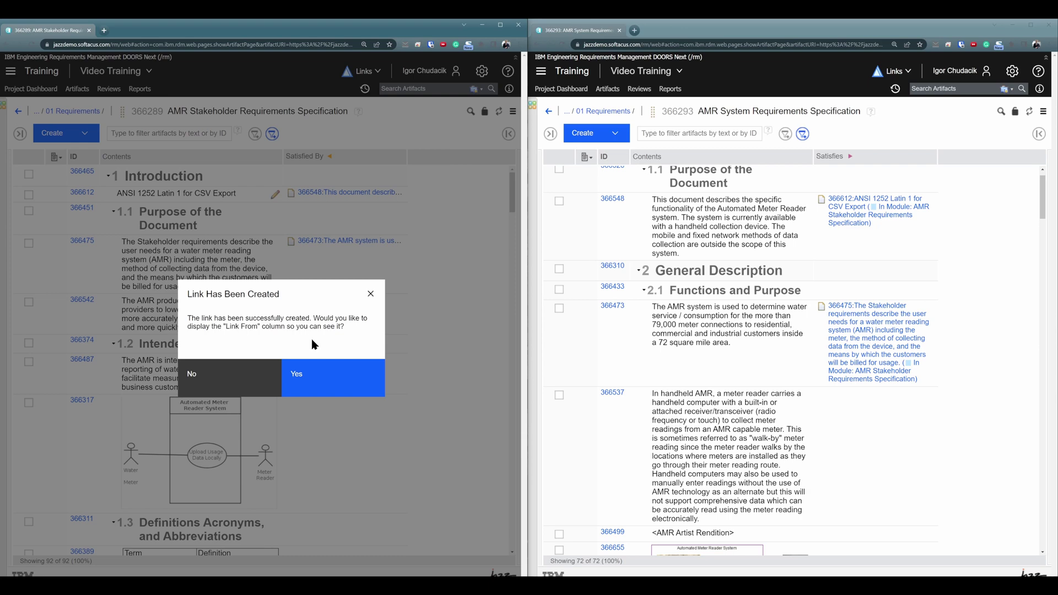
left_click(339, 385)
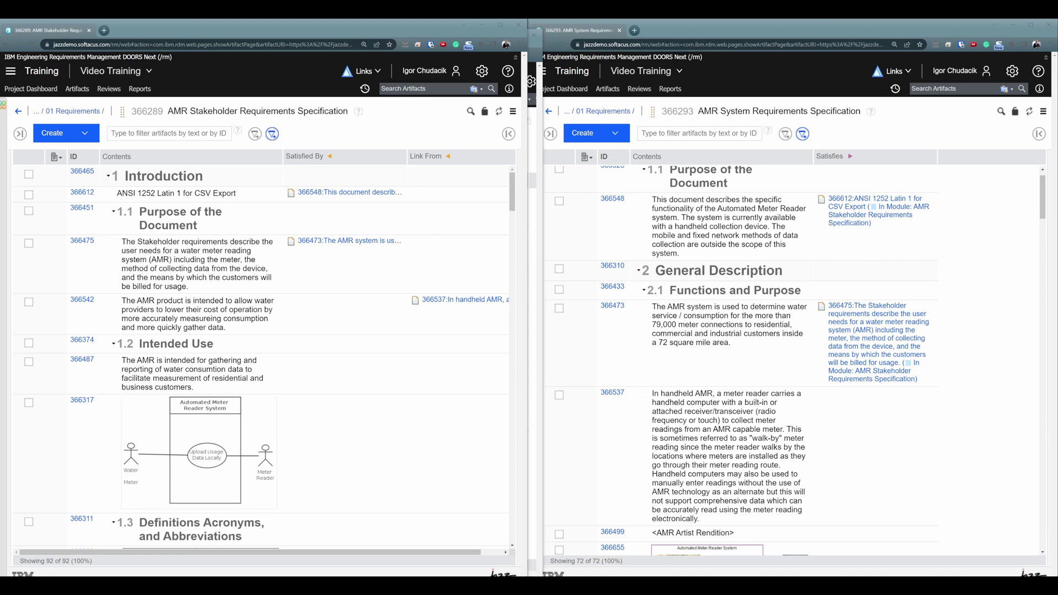
- Open modules 366293 and 366289 side by side from the maximized Modules list
left_click(536, 210)
left_click(516, 35)
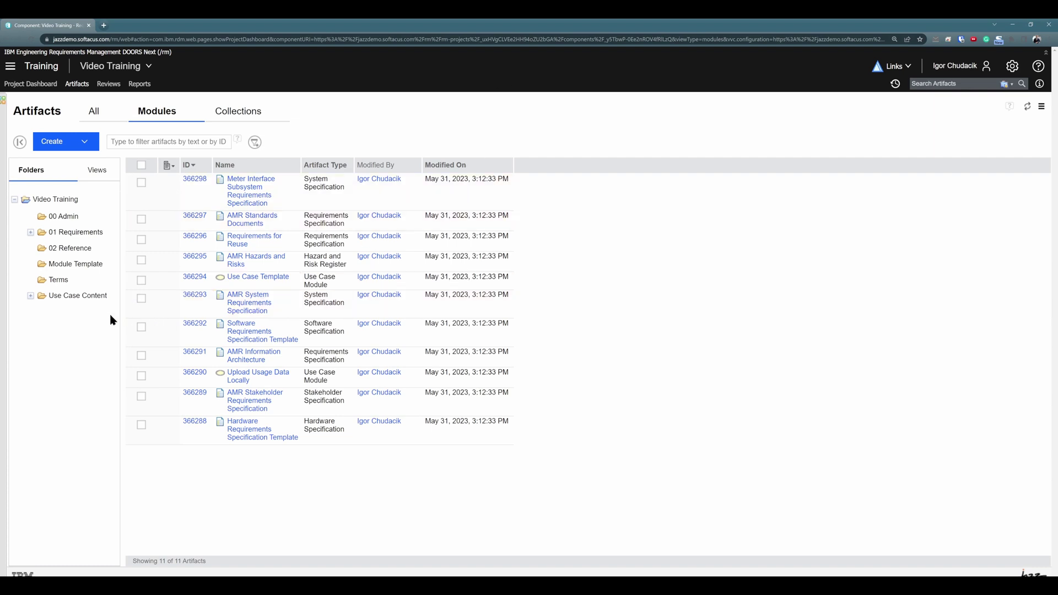
left_click(142, 300)
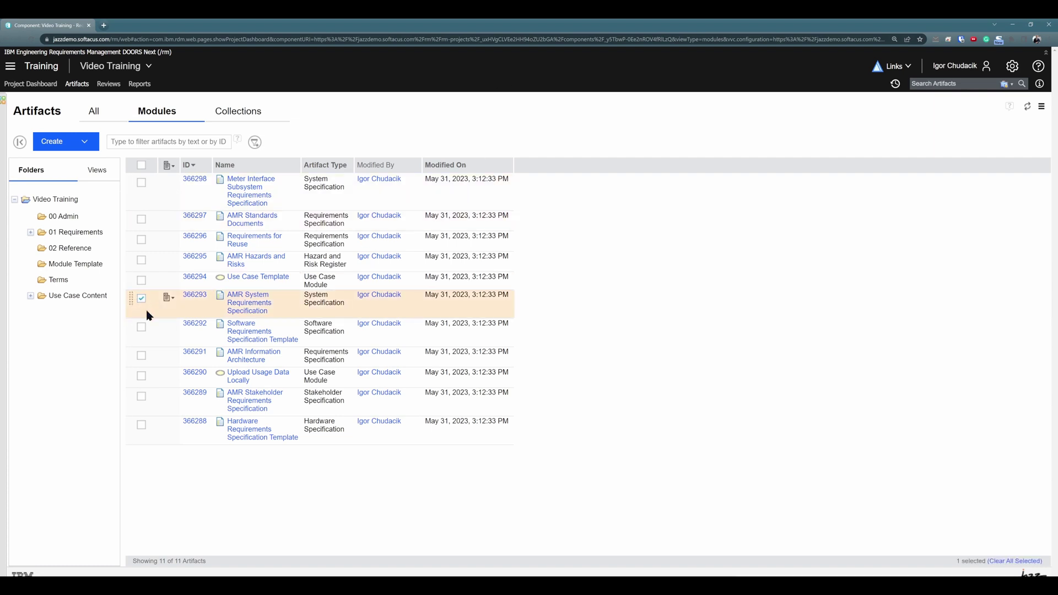
left_click(141, 397)
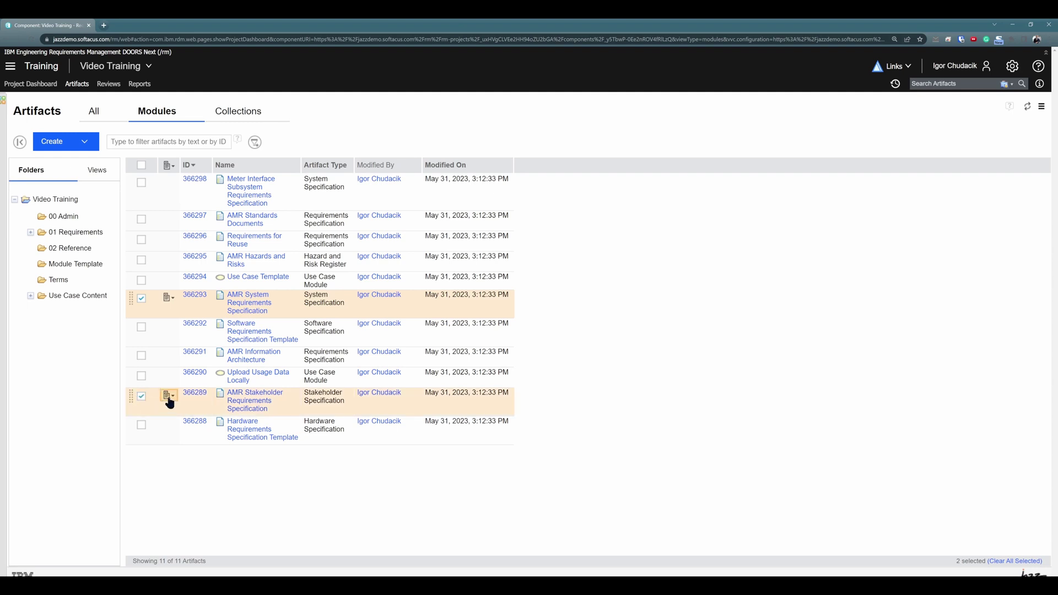
left_click(170, 400)
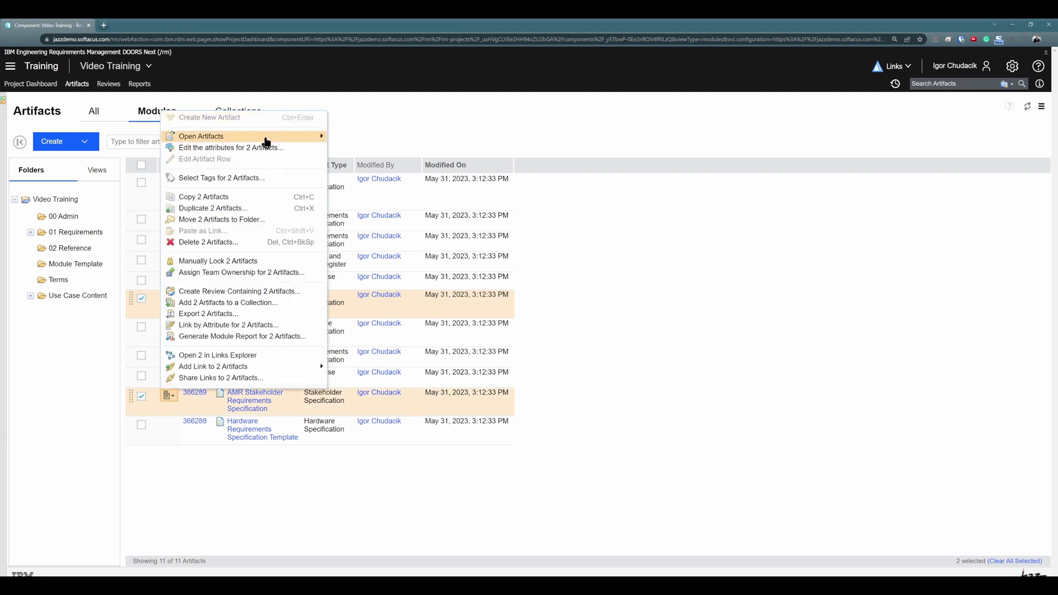
mouse_move(265, 142)
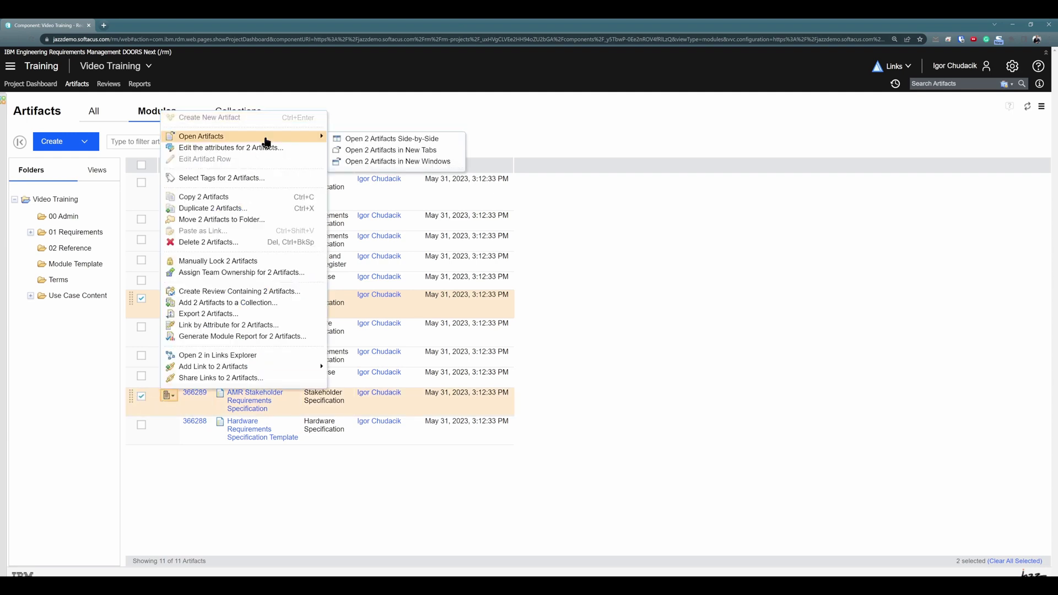
left_click(398, 144)
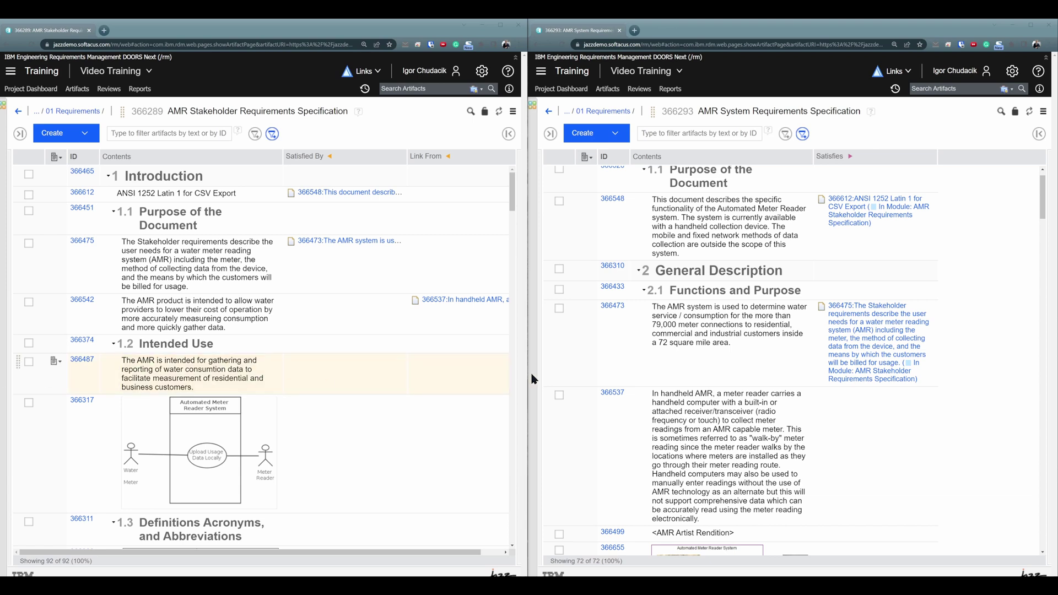
- Copy system requirement 366537 with Copy Artifact
scroll(707, 412, "down", 1)
left_click(707, 413)
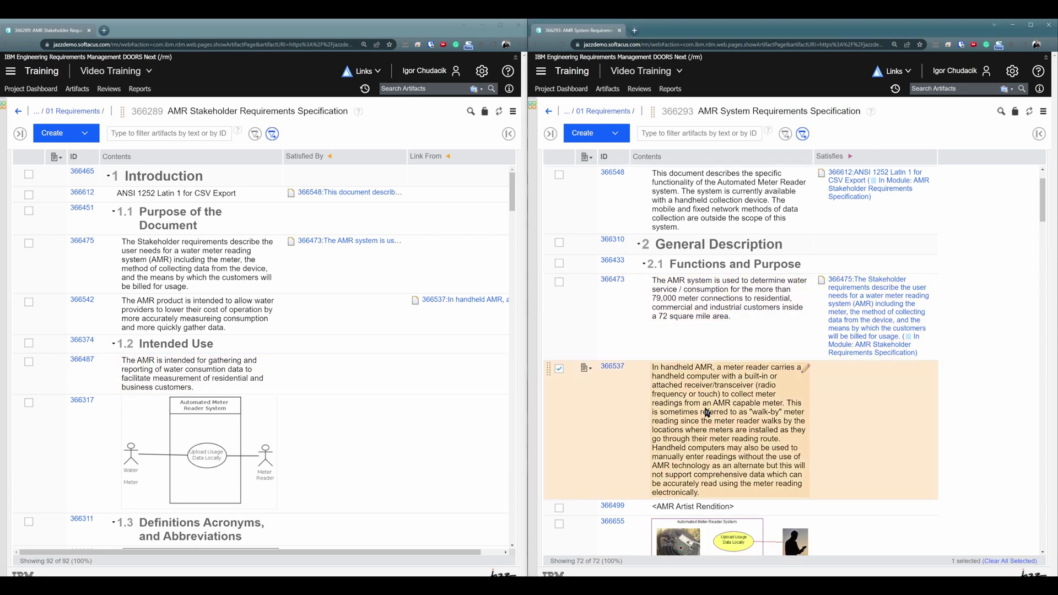
left_click(707, 413)
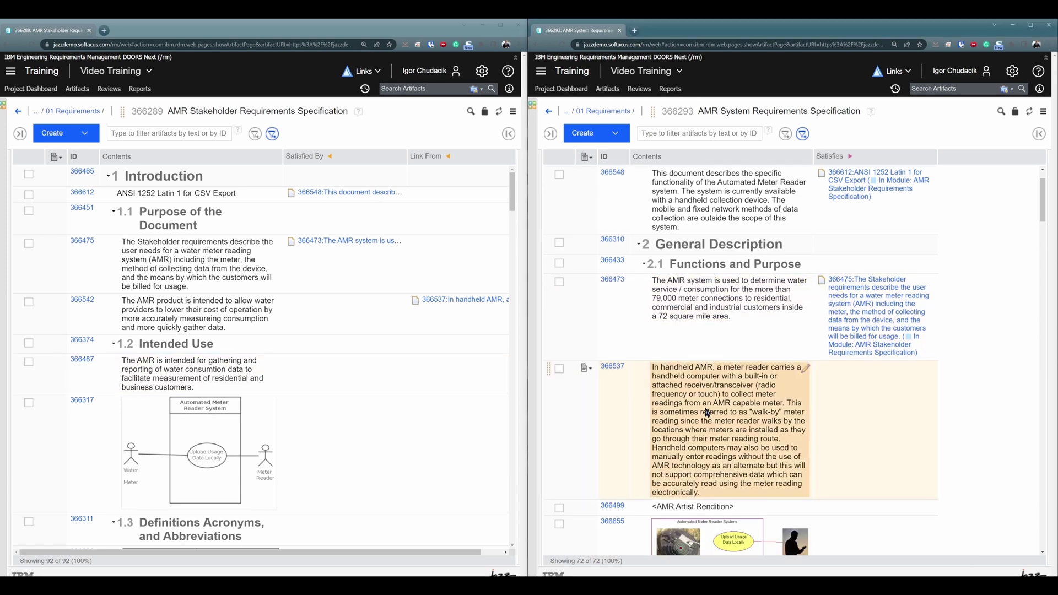
left_click(588, 370)
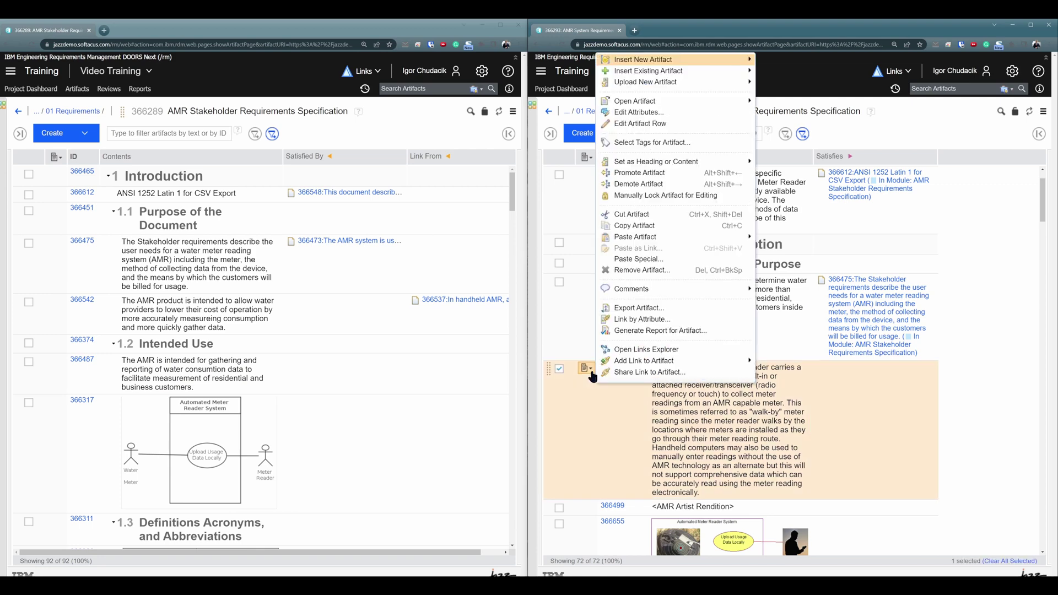
left_click(641, 231)
- Paste 366537 as a link on stakeholder requirement 366487
scroll(498, 266, "down", 1)
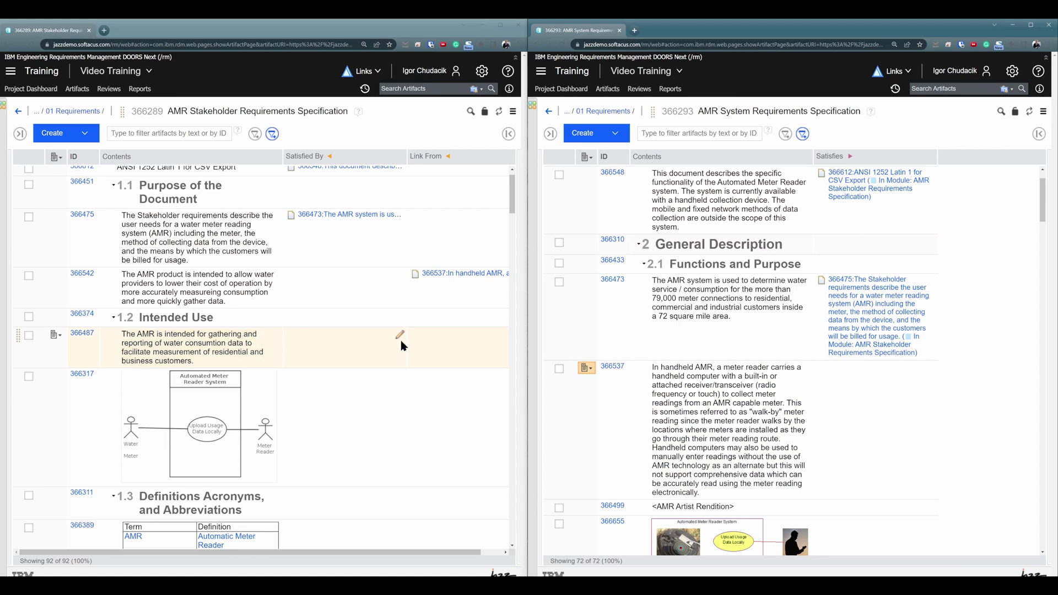
left_click(400, 335)
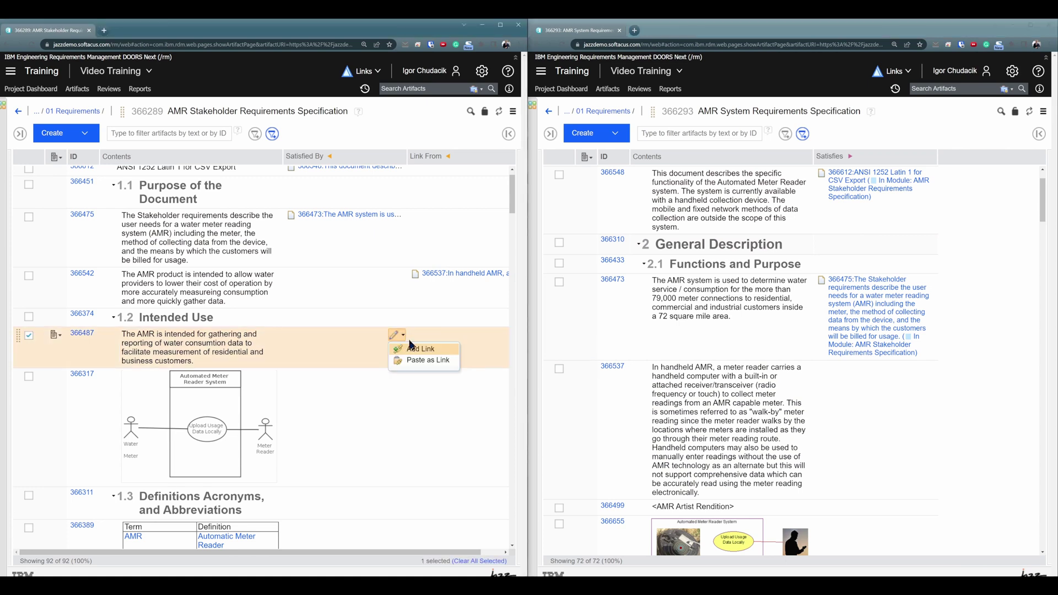
left_click(426, 361)
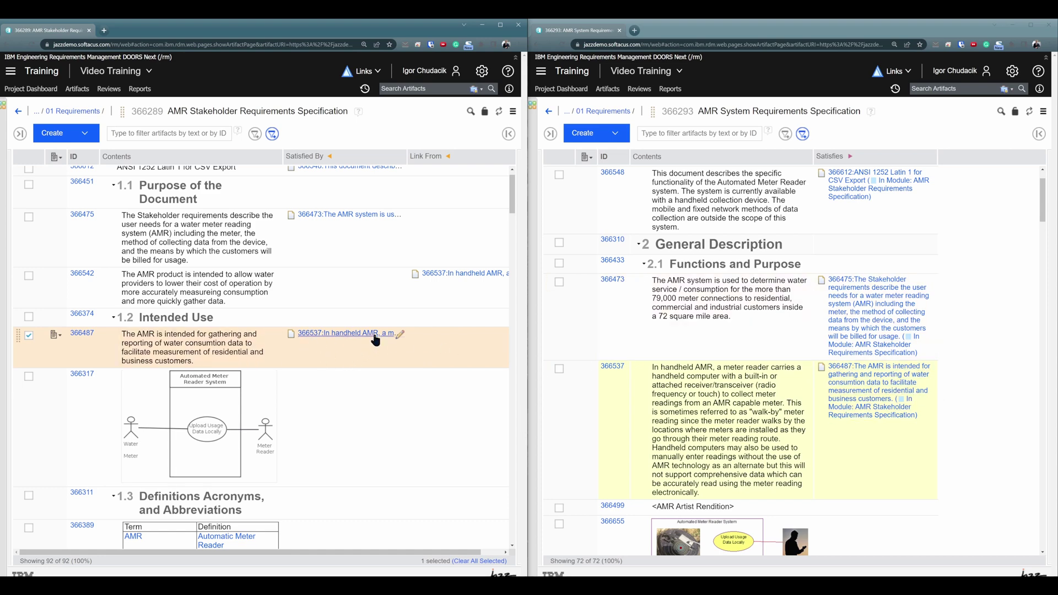
mouse_move(372, 341)
scroll(399, 334, "down", 1)
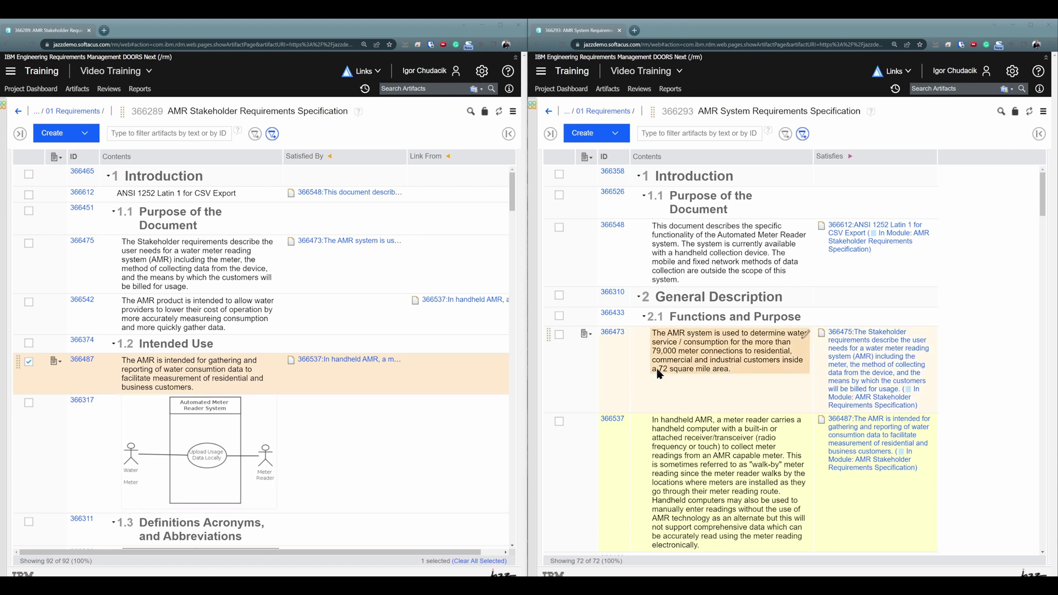
- Select rows 366357 and 366382 and show 366357's Add Link to Artifact options
scroll(695, 381, "down", 5)
scroll(695, 381, "down", 1)
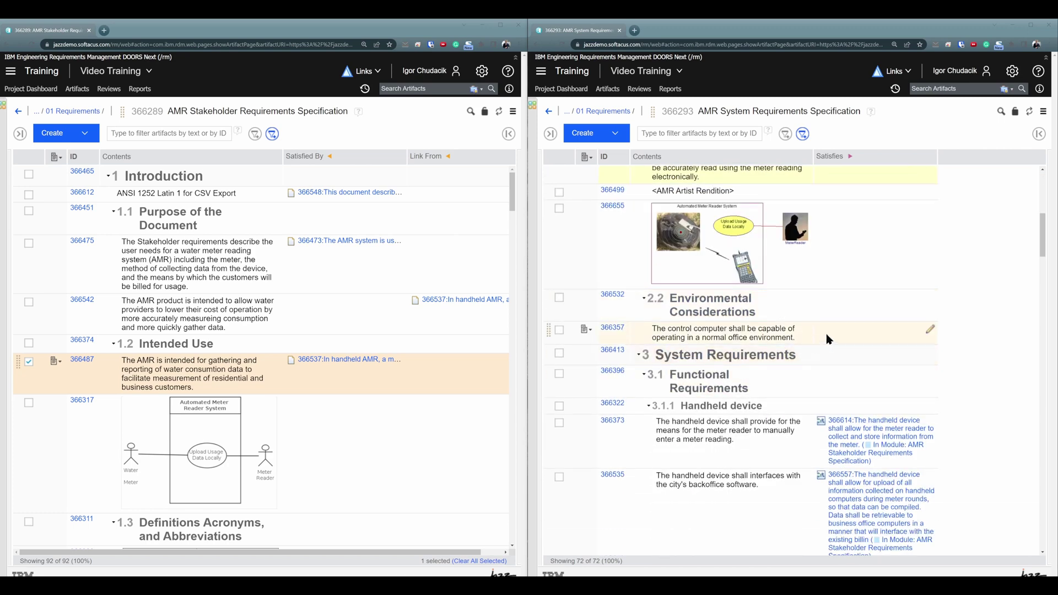
left_click(848, 334)
scroll(200, 389, "down", 5)
left_click(199, 418)
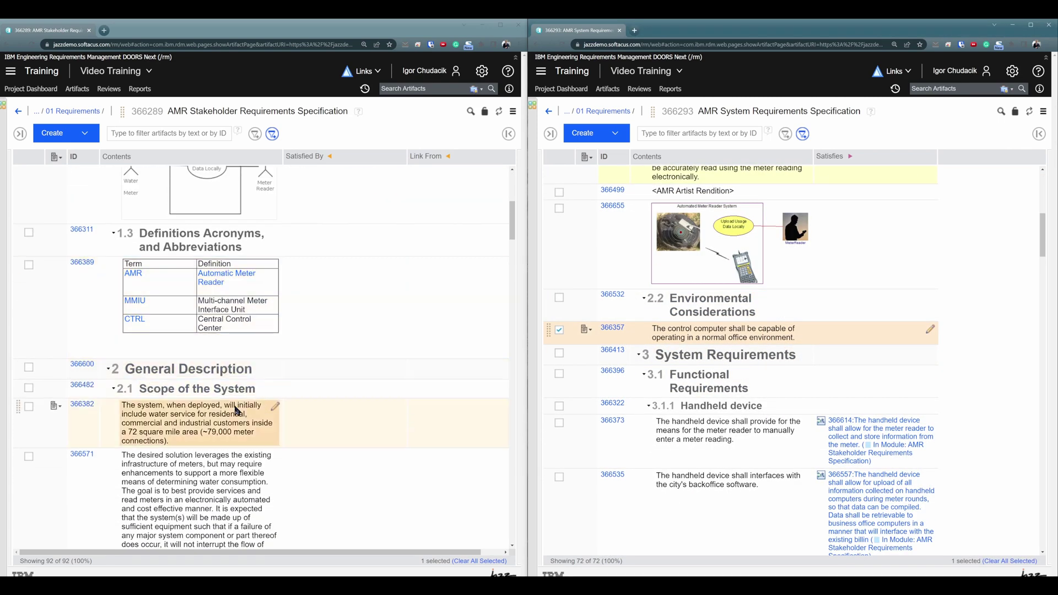
left_click(854, 337)
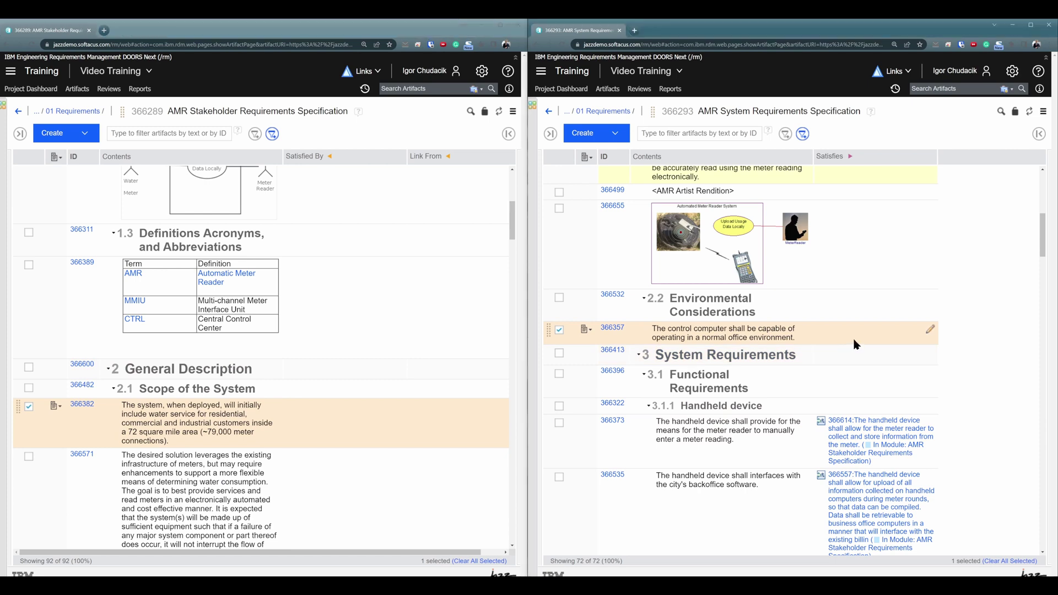
left_click(586, 332)
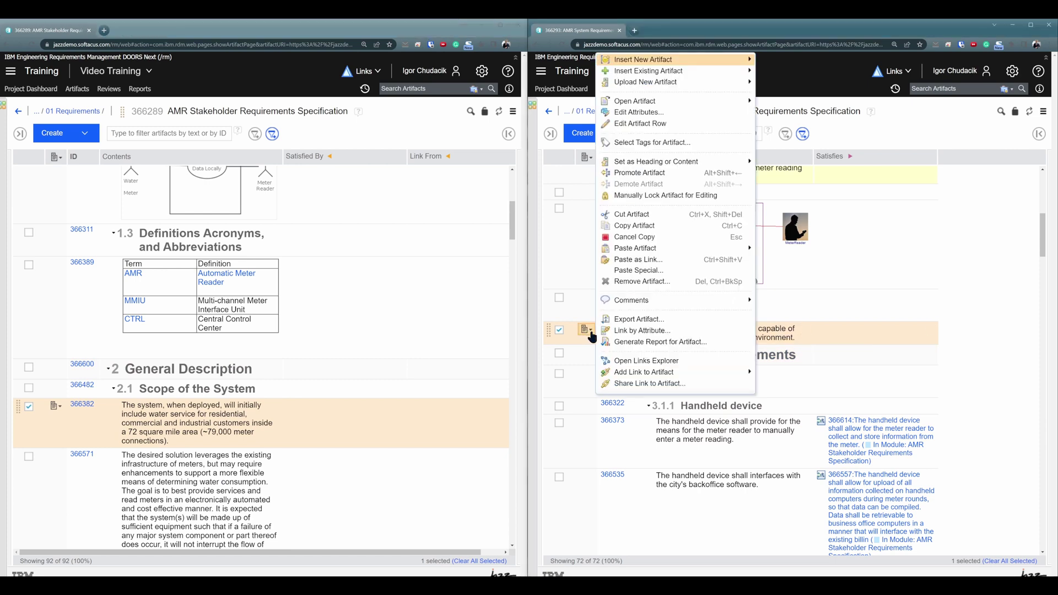
mouse_move(655, 375)
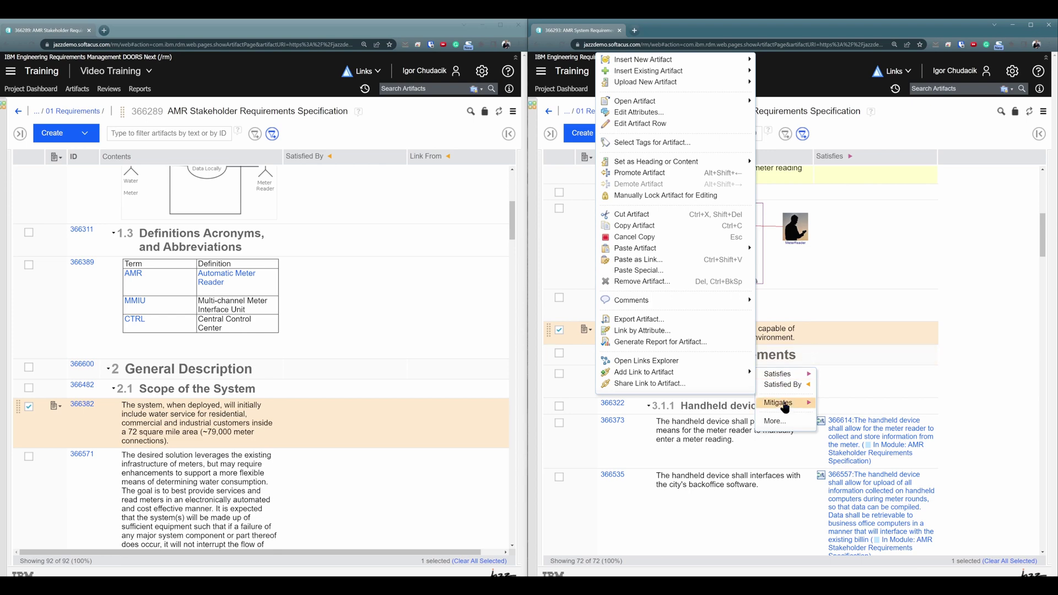
- Open the Create Link dialog for 366357 with link type Satisfies
left_click(782, 422)
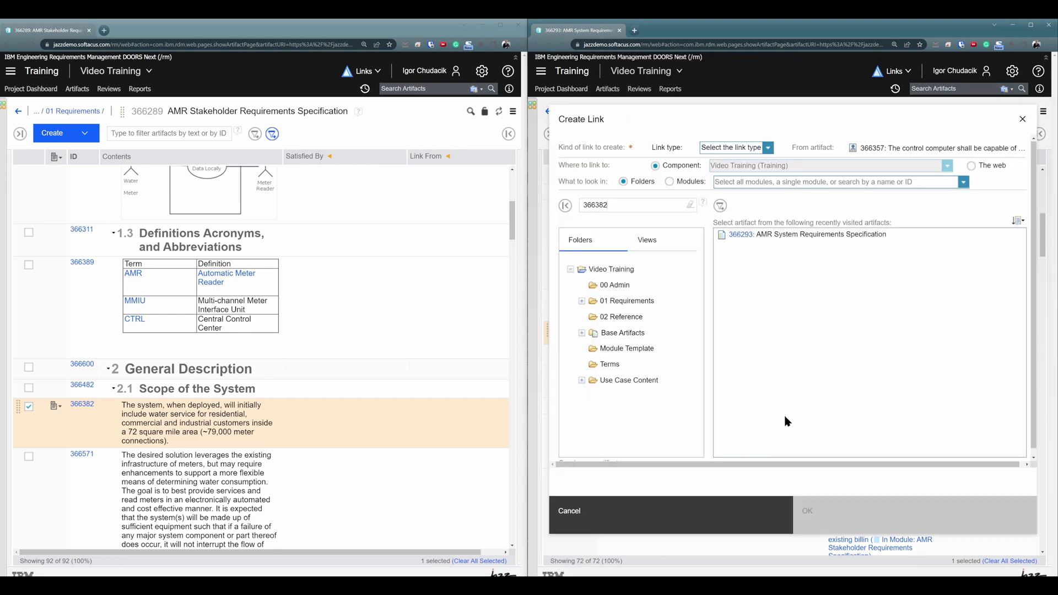
left_click(766, 151)
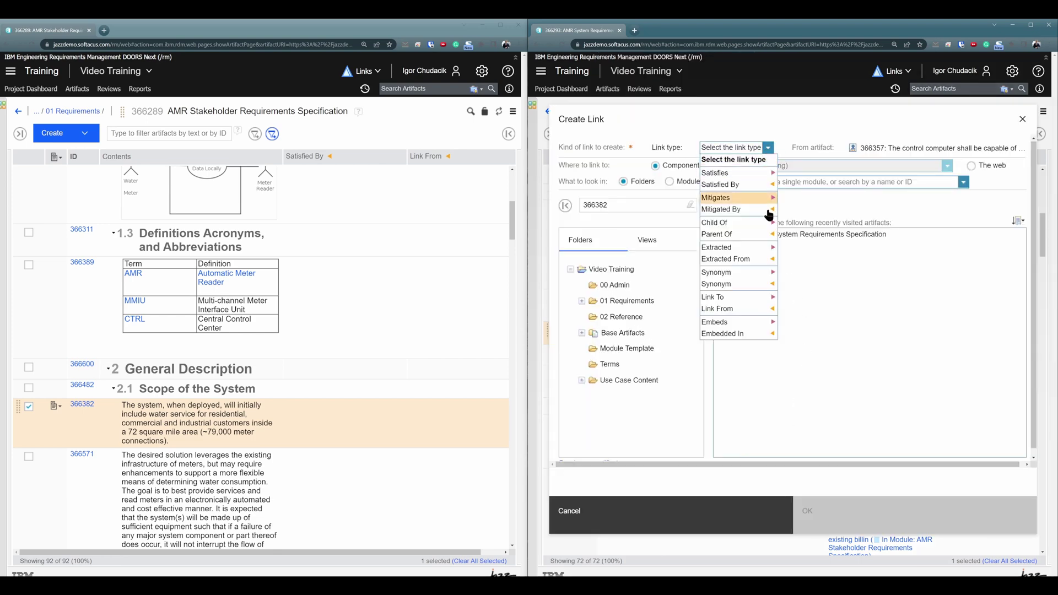
left_click(736, 173)
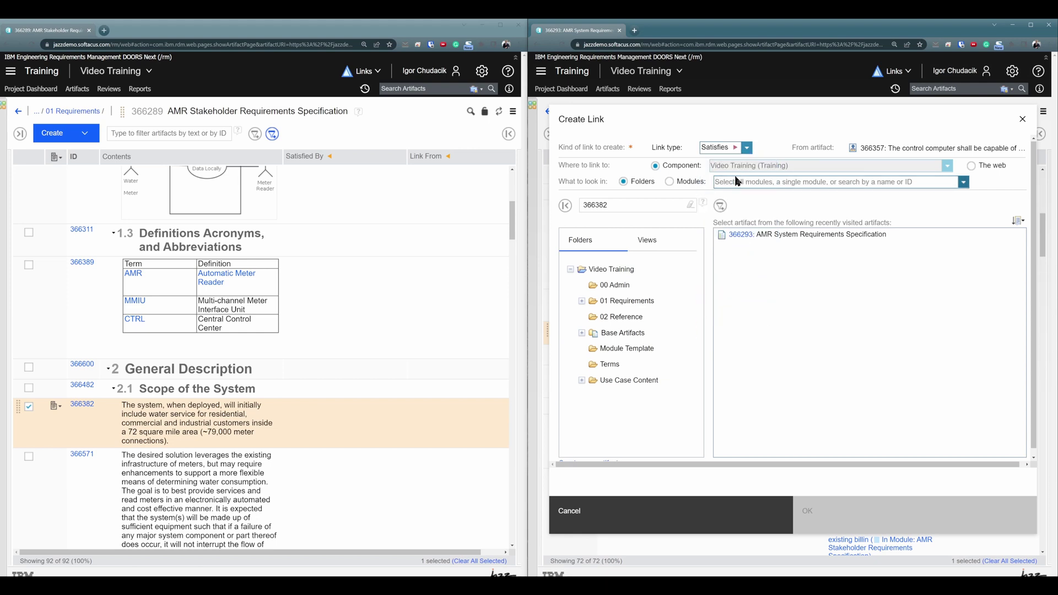
- Pick AMR System Requirements Specification as target and edit the 366382 search term
left_click_drag(612, 207, 583, 207)
left_click(624, 205)
left_click(814, 237)
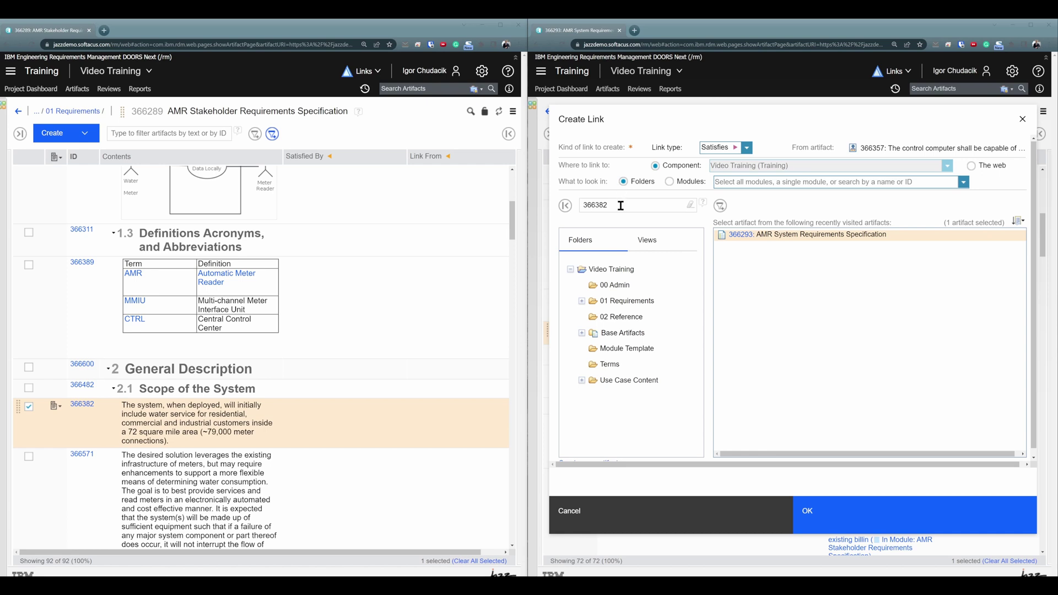
left_click_drag(620, 205, 581, 206)
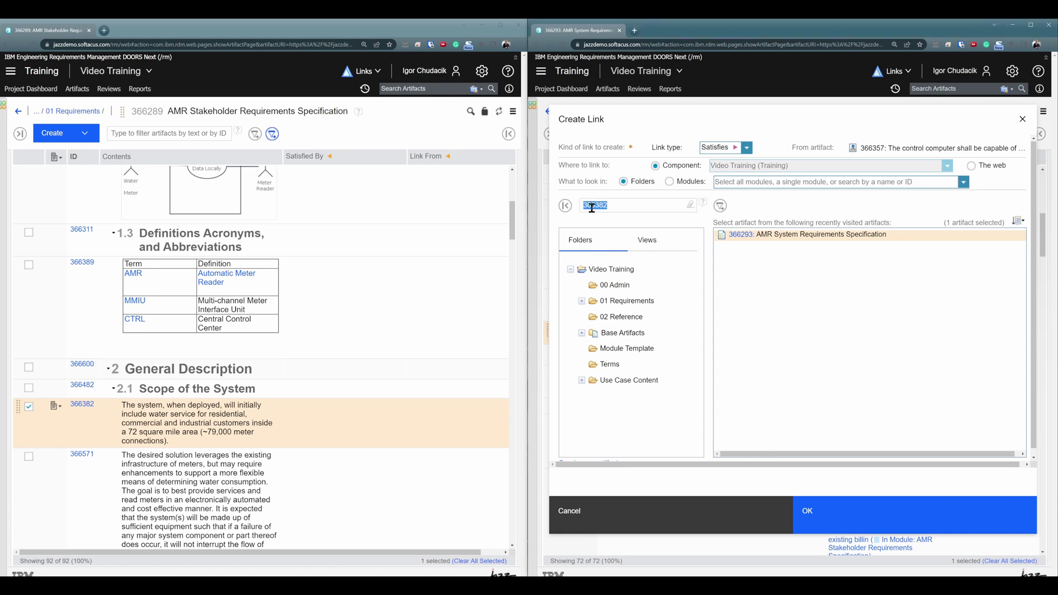
left_click(769, 206)
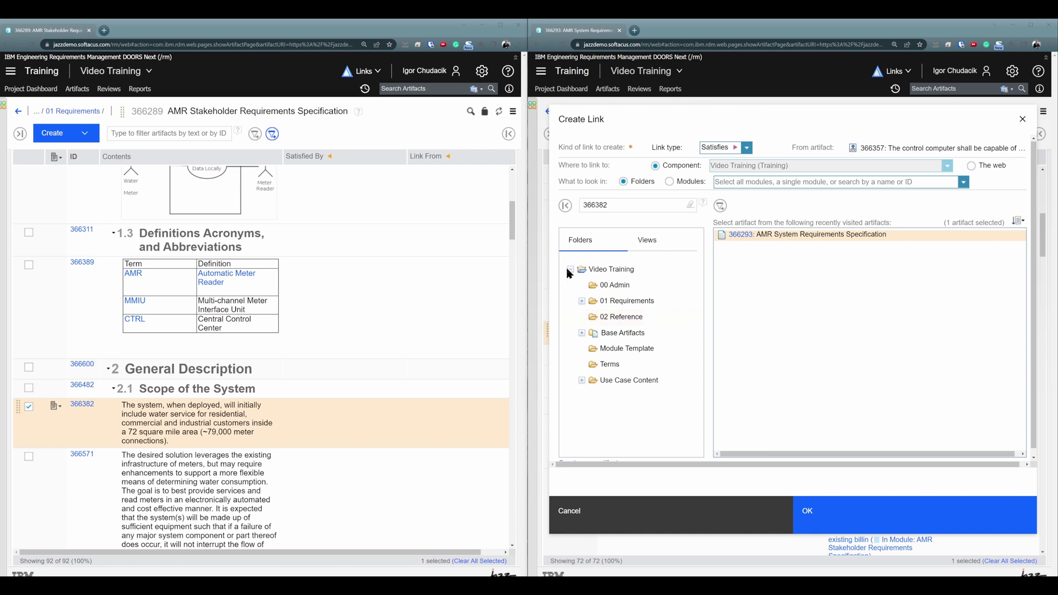
- In the AMR Stakeholder Requirements Specification module, filter to ID 366382 and save it as the Satisfies target of 366357
left_click_drag(723, 110, 730, 163)
left_click(685, 236)
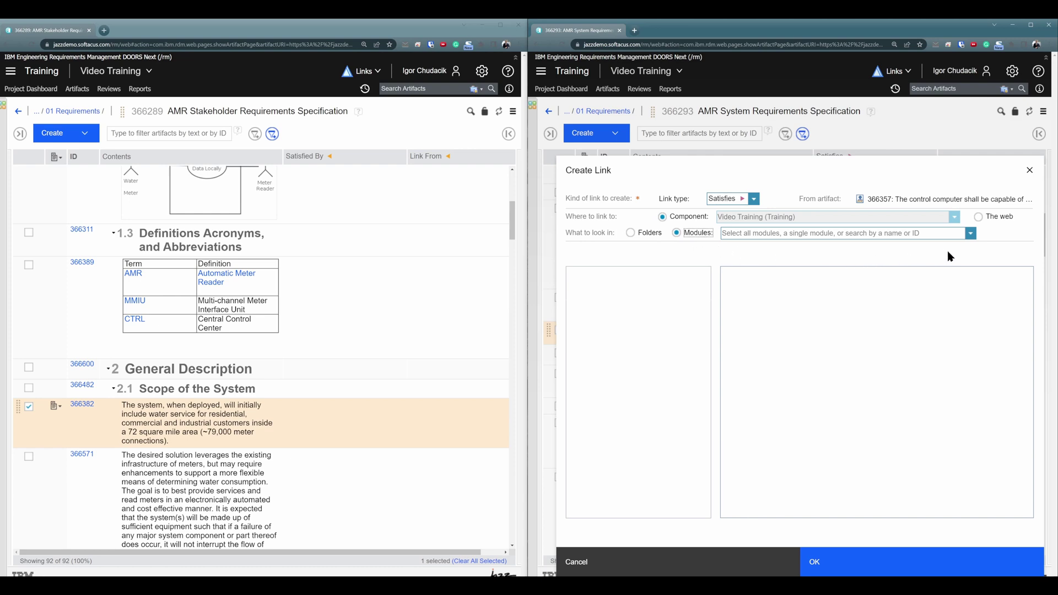
left_click(970, 234)
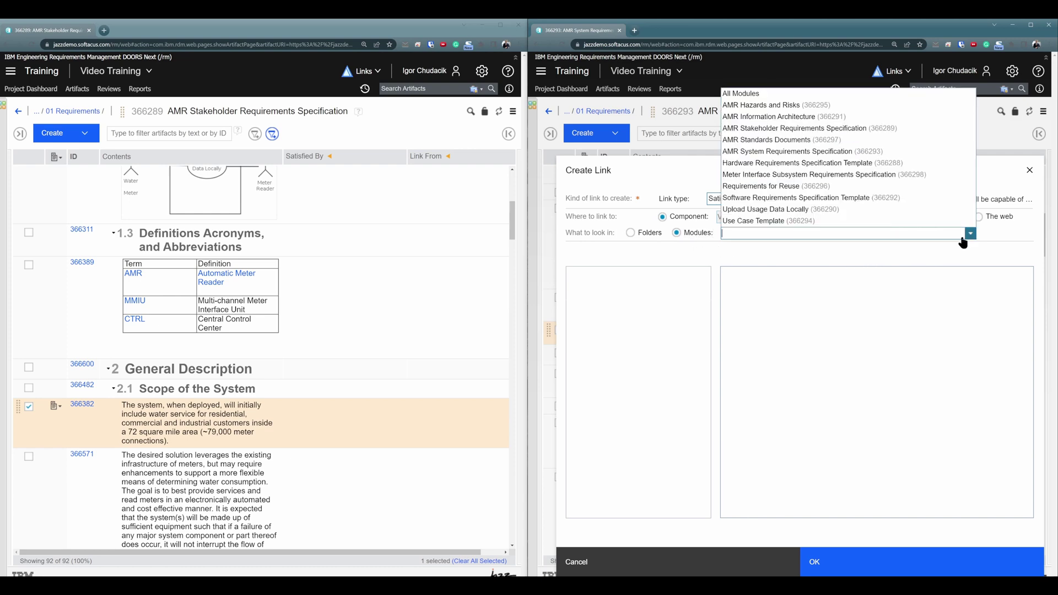
left_click(794, 129)
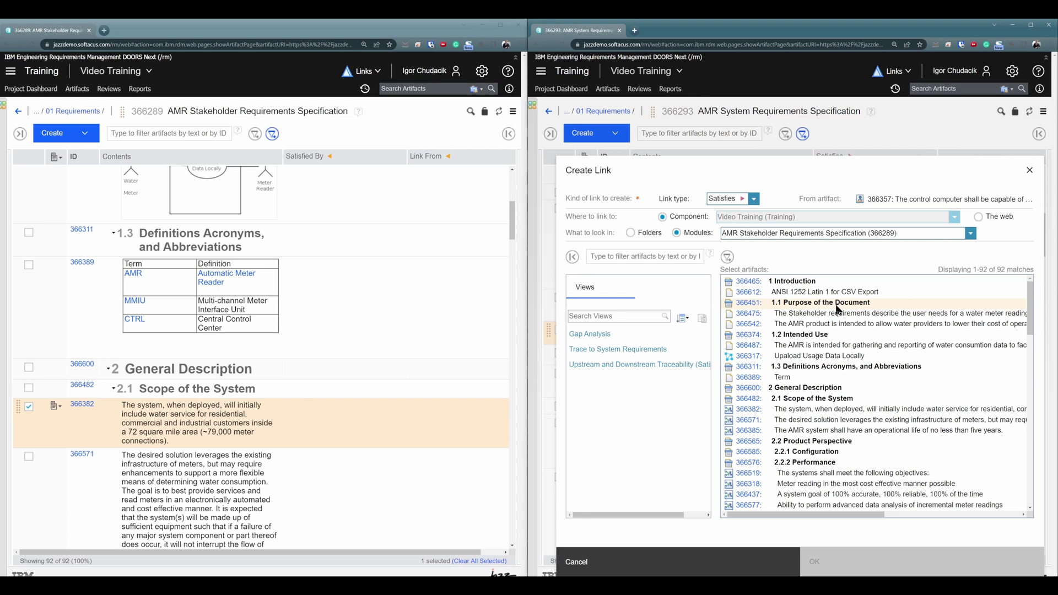
left_click(791, 413)
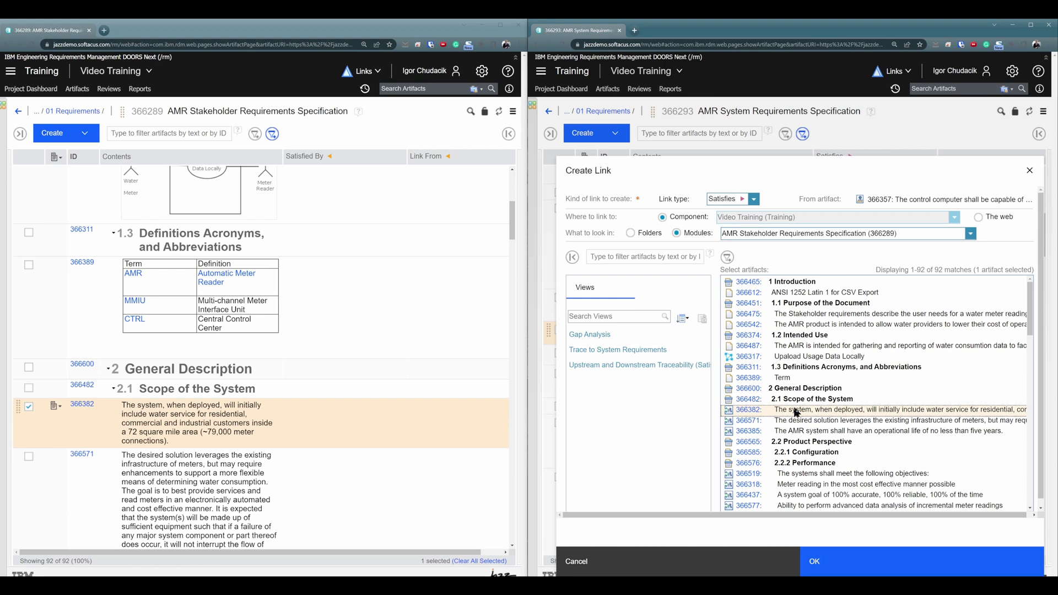
left_click(632, 257)
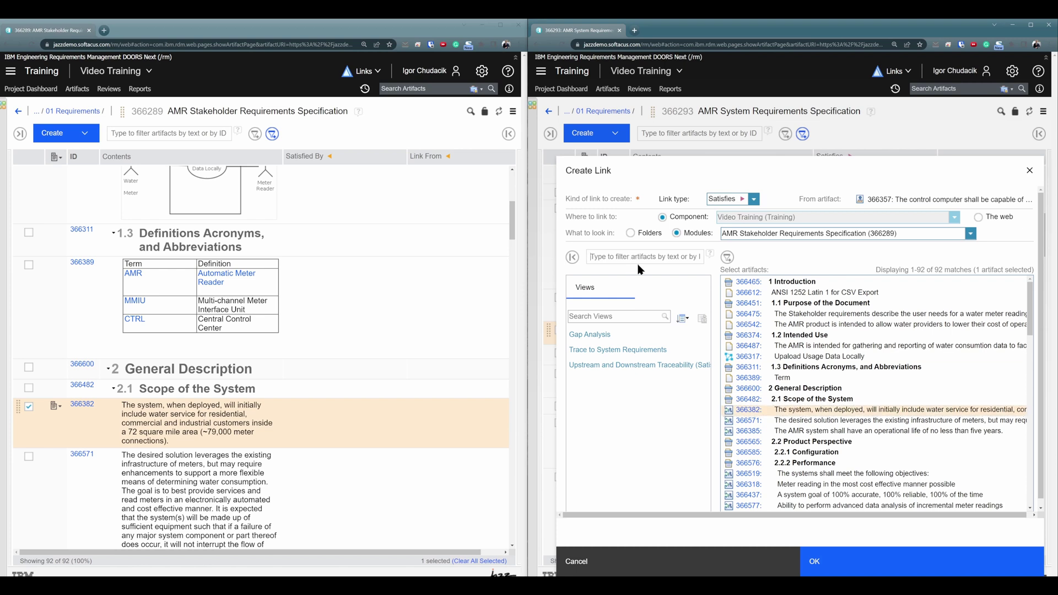
type("366382")
key("Return")
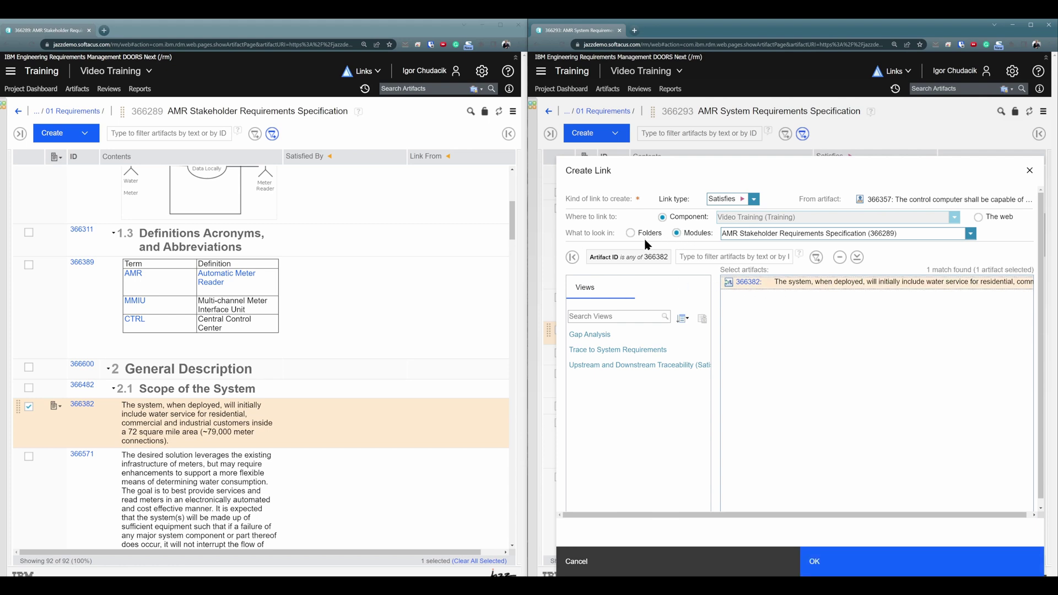
left_click(829, 569)
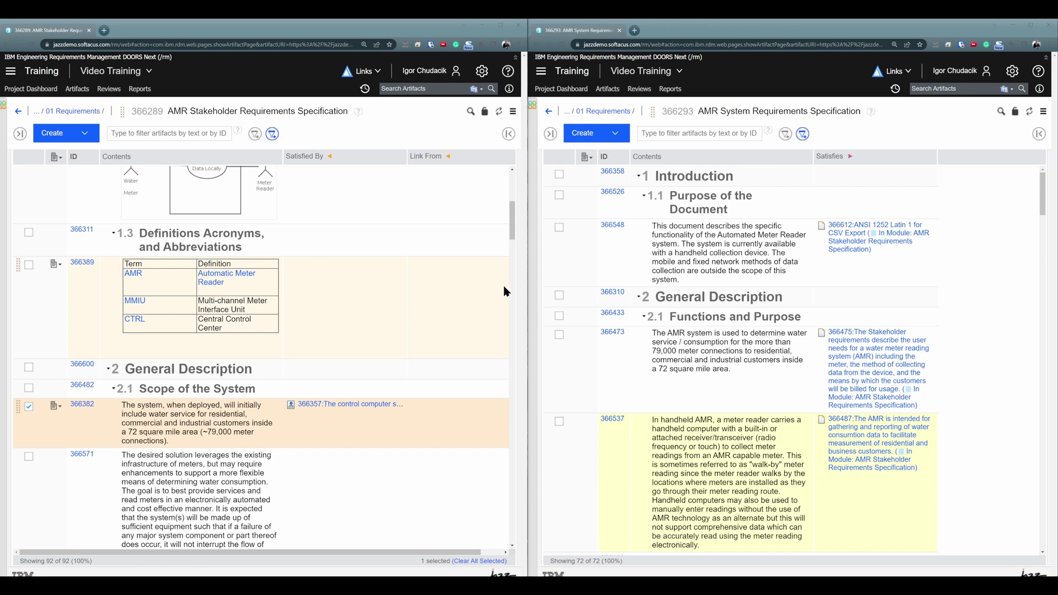
- Inspect stakeholder requirement 366382's new Satisfied By link to 366357 in the details panels
left_click(1038, 135)
left_click(507, 134)
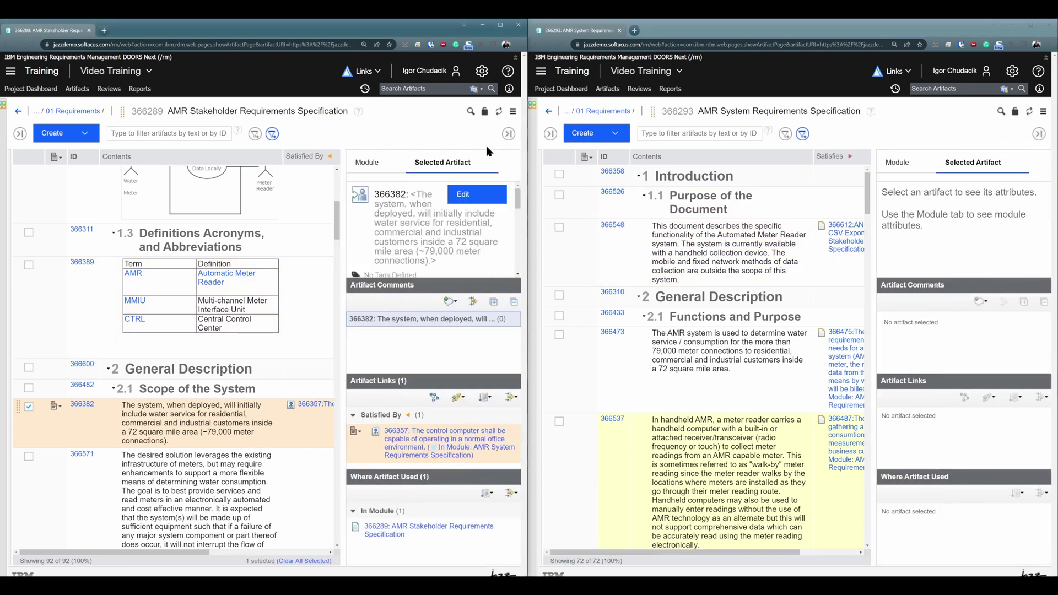
left_click(508, 133)
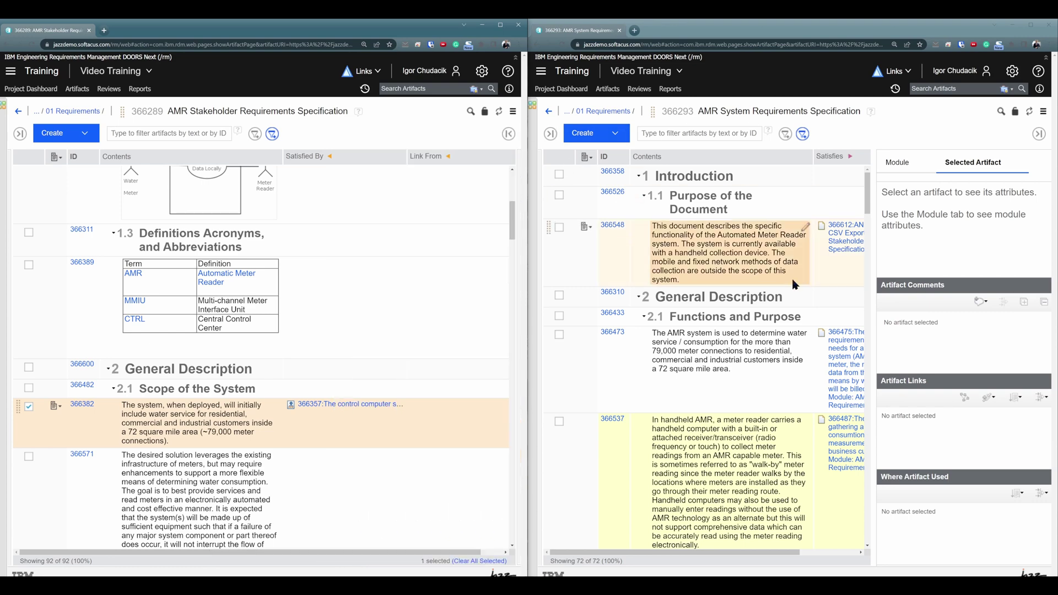
- Close the system module's details panel, scroll down and select leak-indicator requirement 366617
scroll(794, 284, "down", 15)
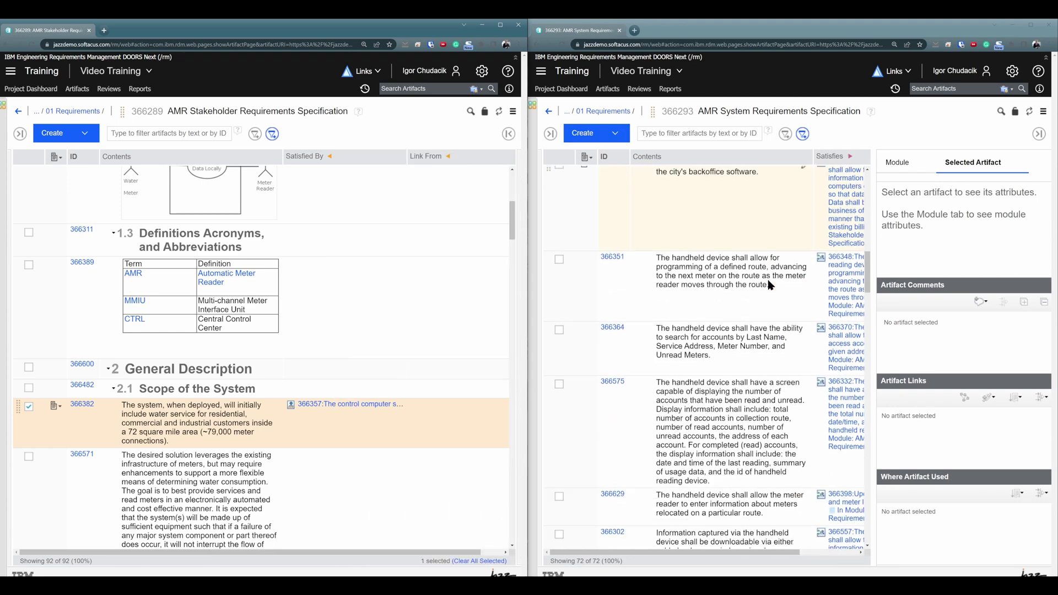
scroll(770, 286, "down", 4)
left_click(1038, 135)
left_click(857, 315)
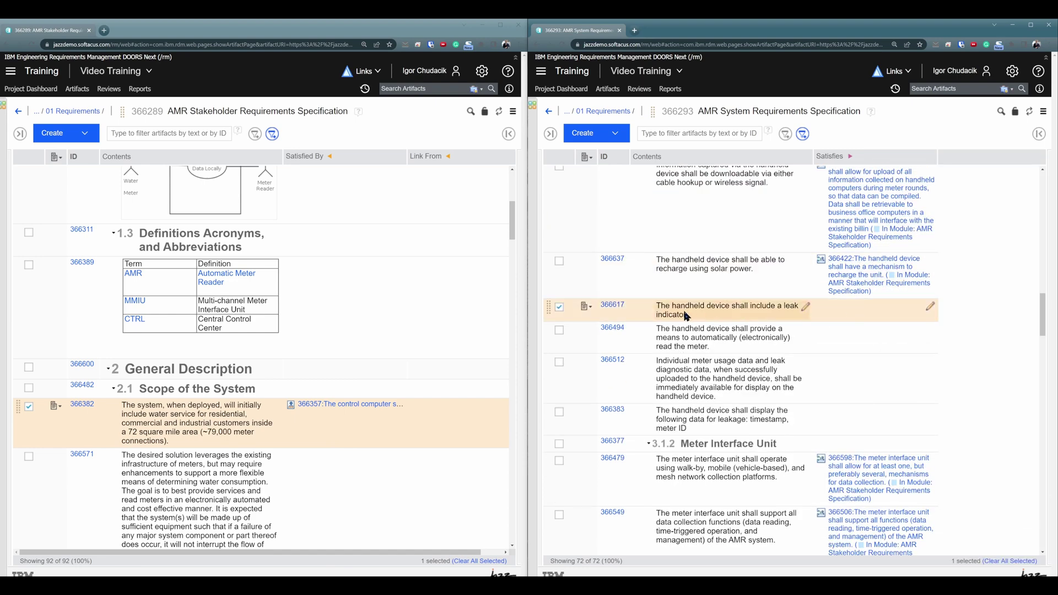
- Start a new Satisfies link from requirement 366617's details panel
left_click(1039, 135)
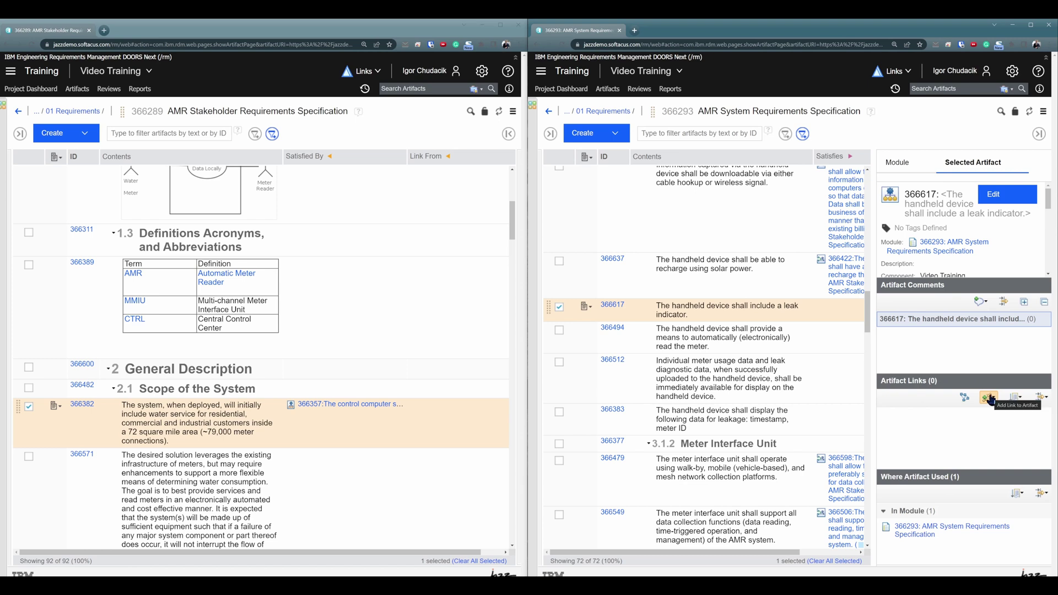
left_click(989, 399)
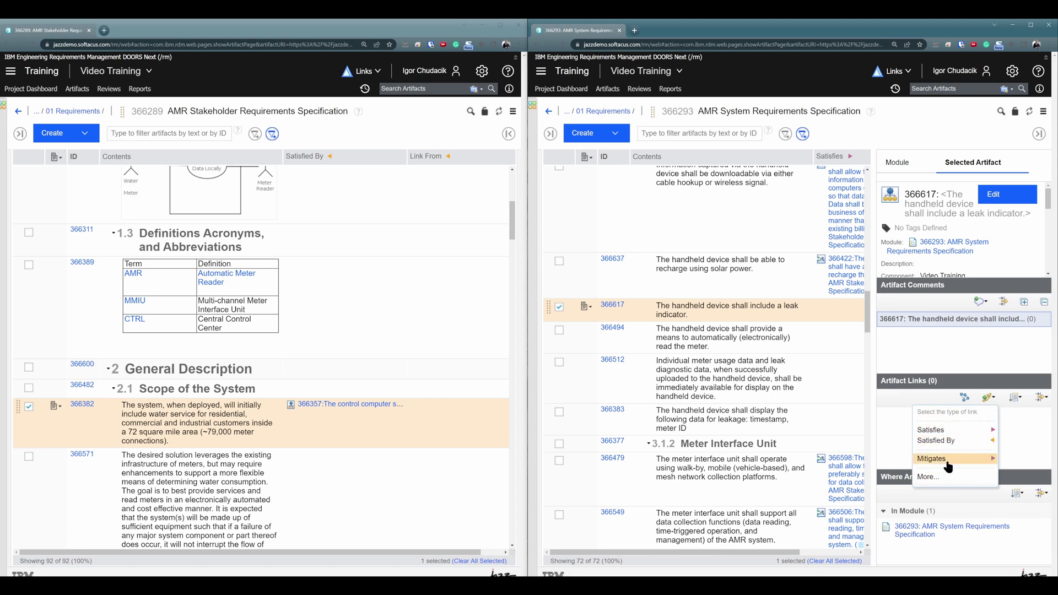
left_click(943, 433)
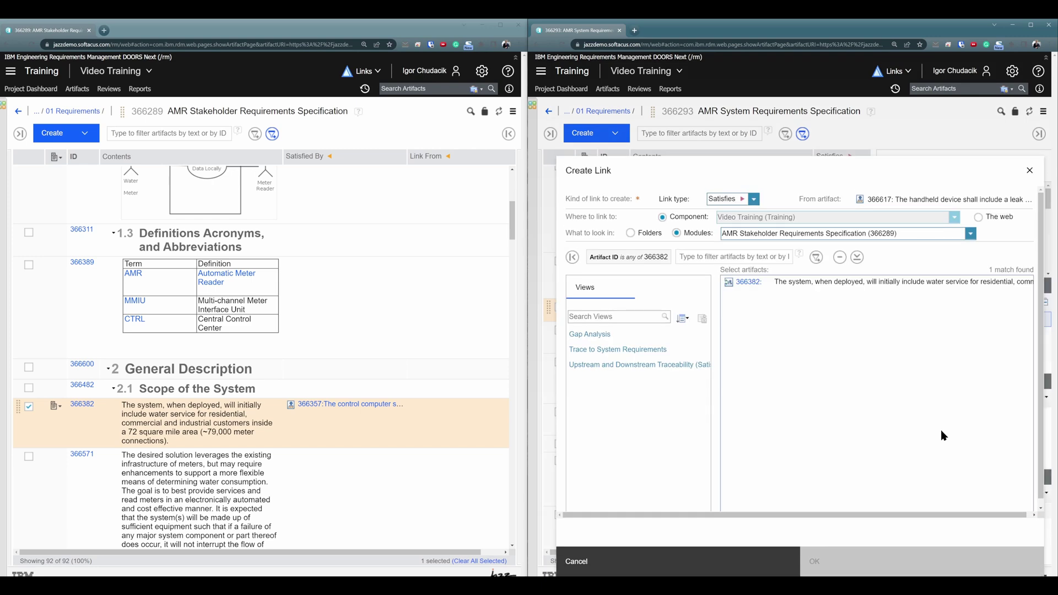
- Filter the stakeholder module by ID 366571, select it as the target and confirm the link
left_click_drag(653, 171, 672, 131)
left_click_drag(761, 125, 719, 115)
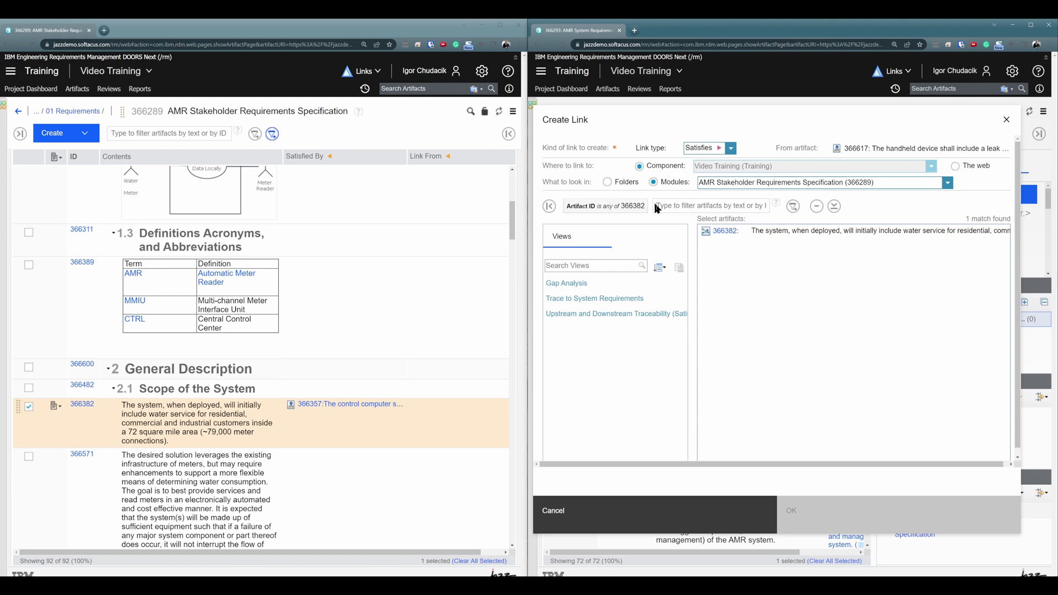
left_click(607, 182)
left_click(670, 182)
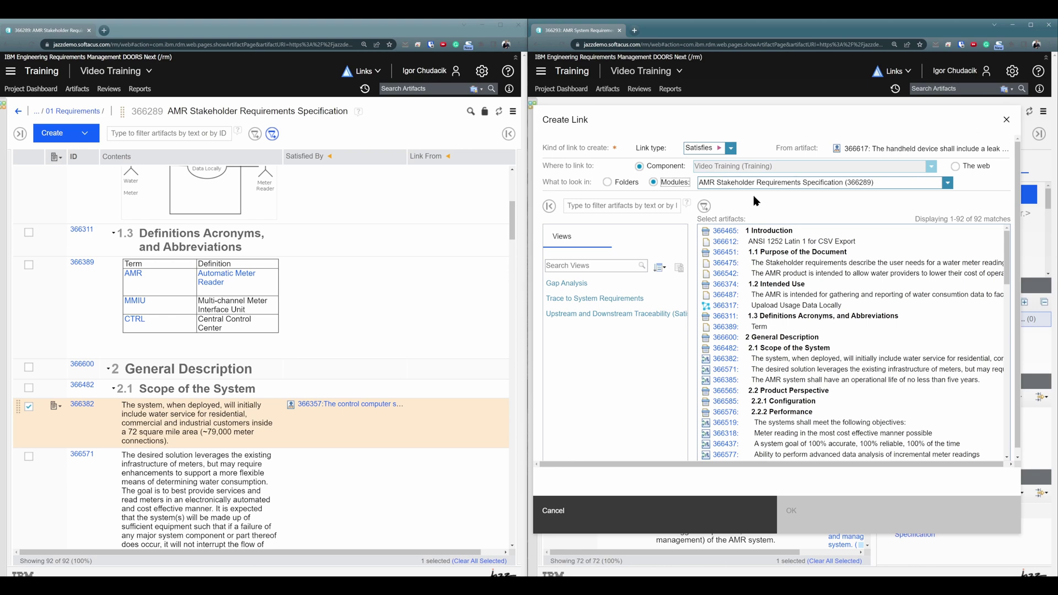
scroll(267, 302, "down", 3)
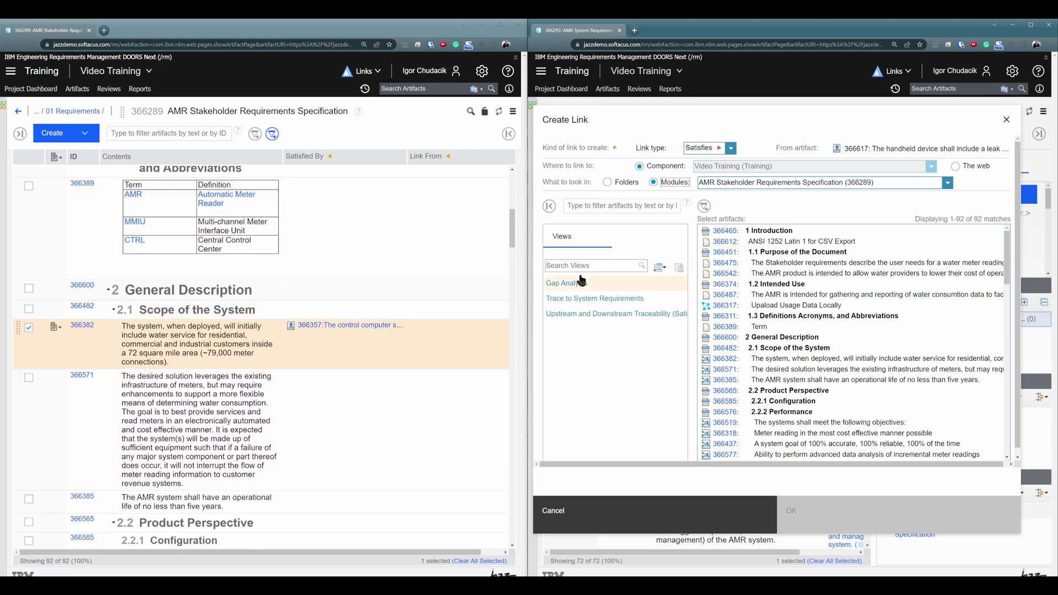
left_click(658, 207)
type("366571")
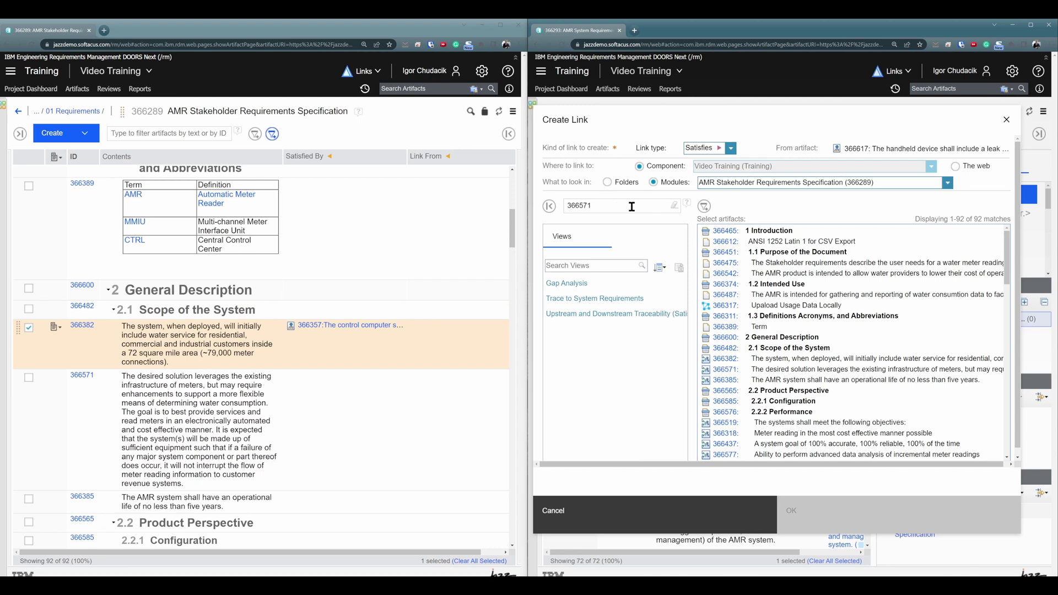
key("Return")
left_click(803, 233)
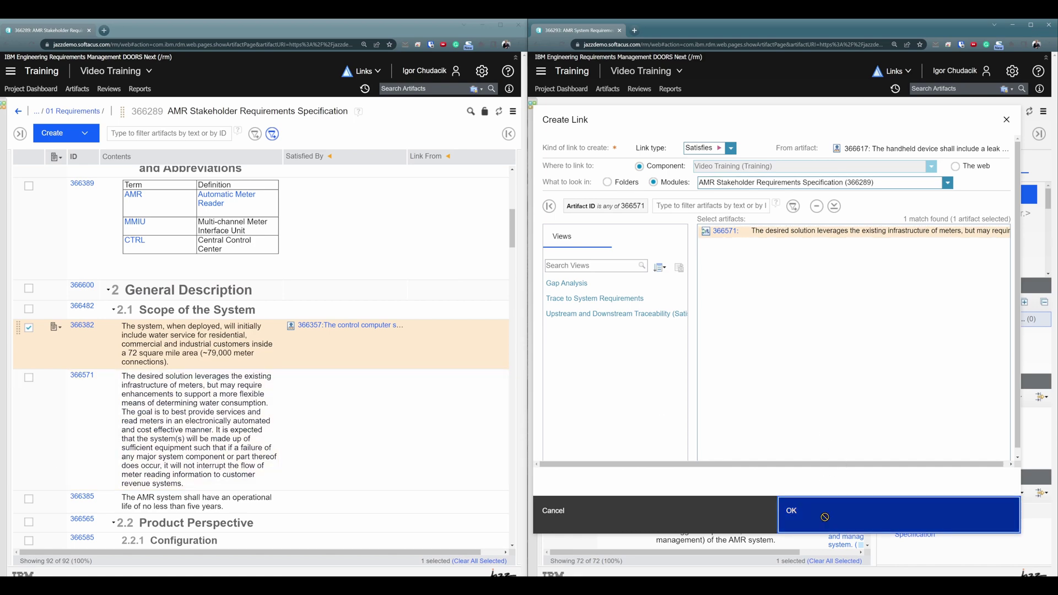
left_click(794, 510)
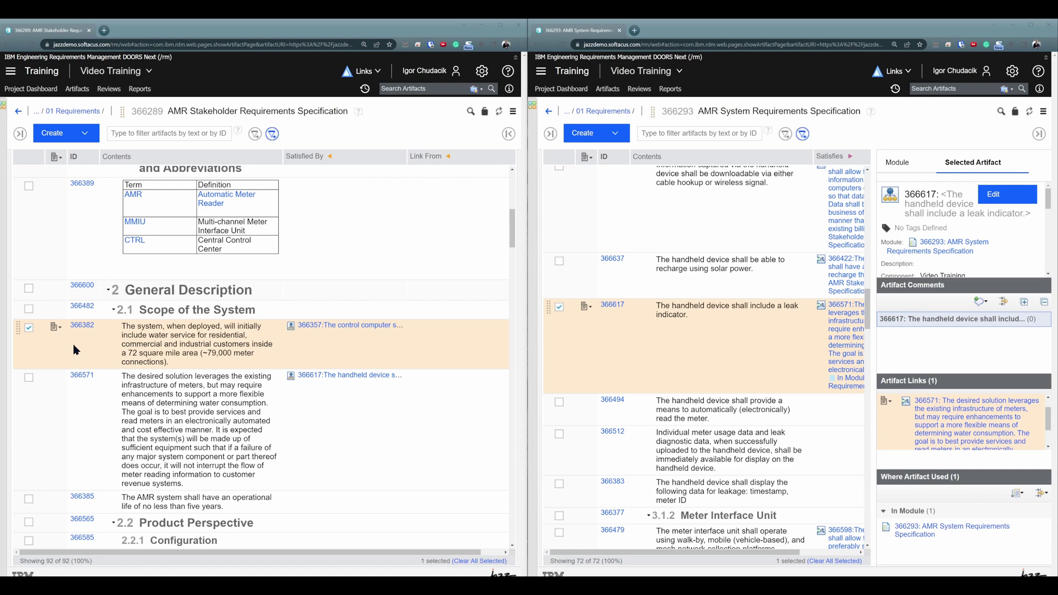
- Open the Selected Artifact panel for 366382 to show its Satisfied By link to 366357
left_click(57, 328)
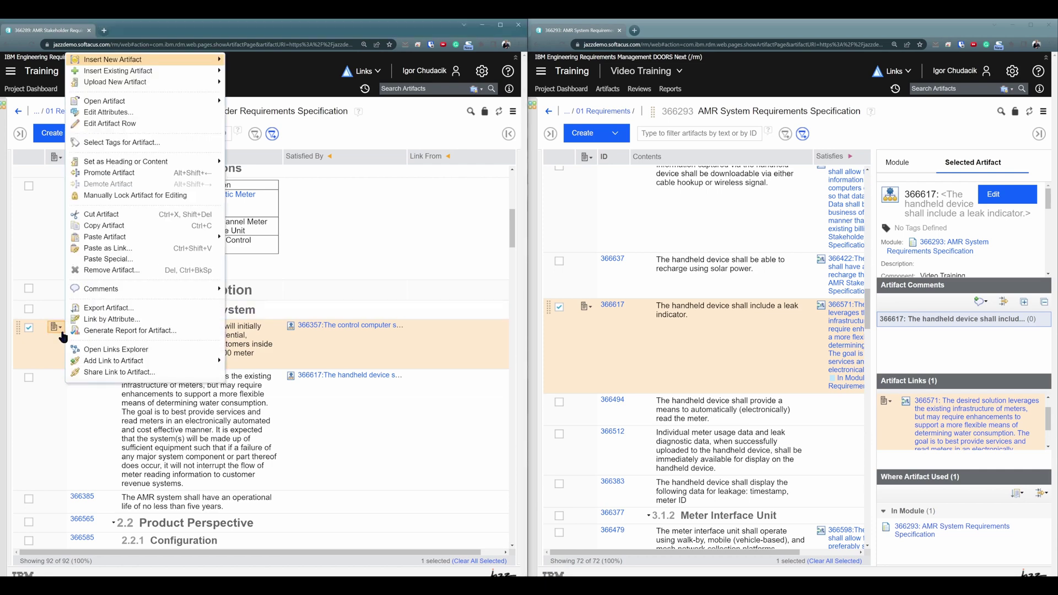
left_click(508, 360)
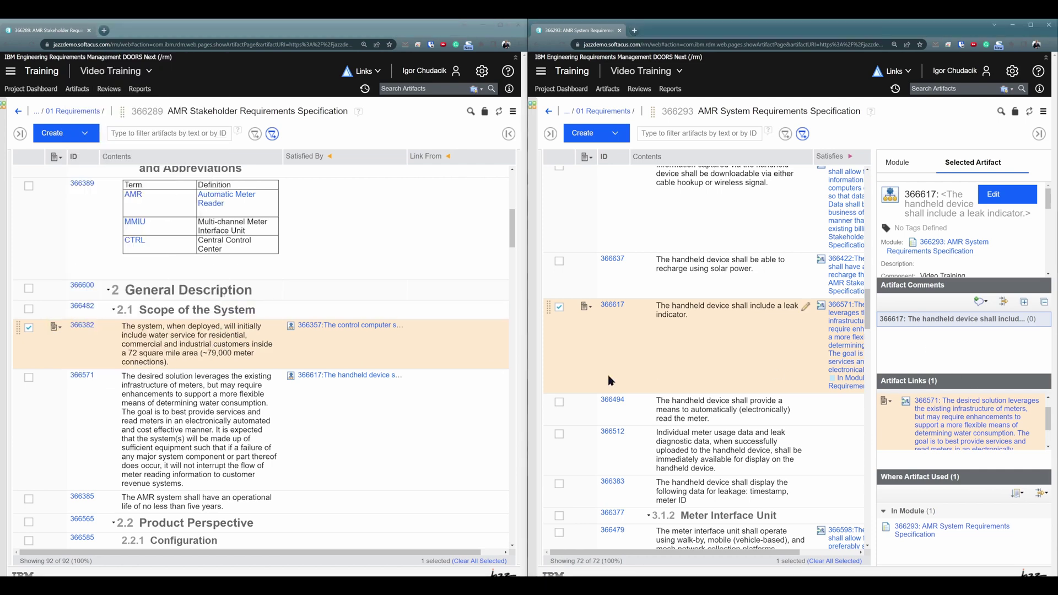
left_click(508, 133)
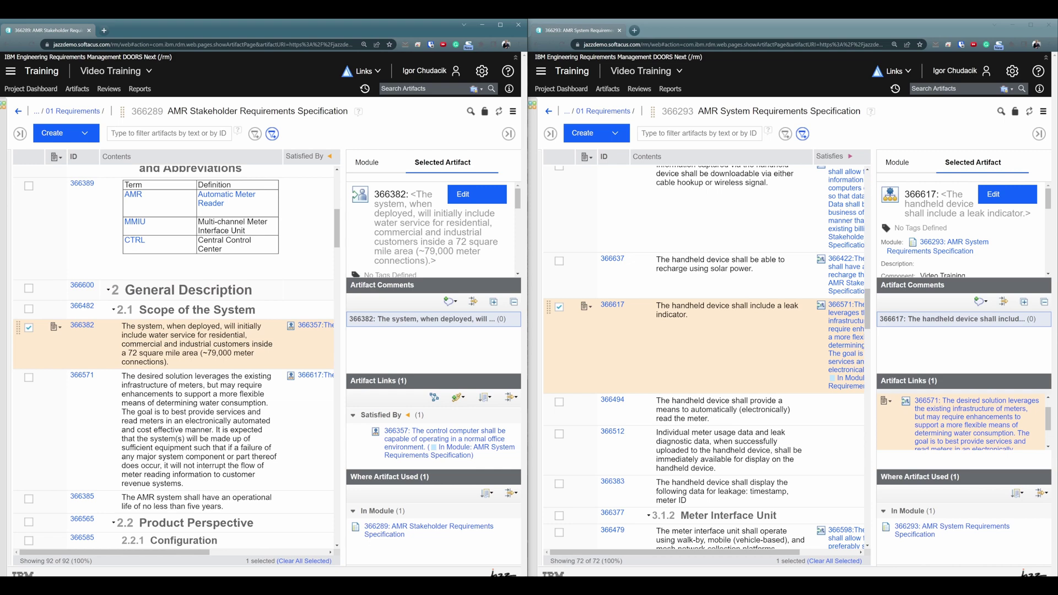
- Maximize the stakeholder requirements browser window to full screen with Win+Up
scroll(174, 358, "up", 1)
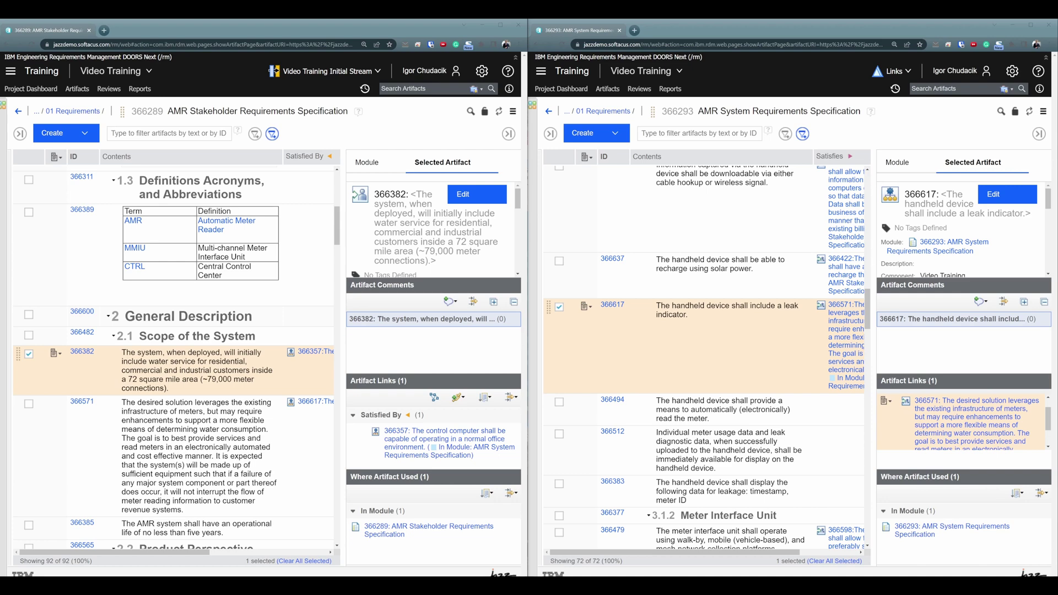
key("super+Up")
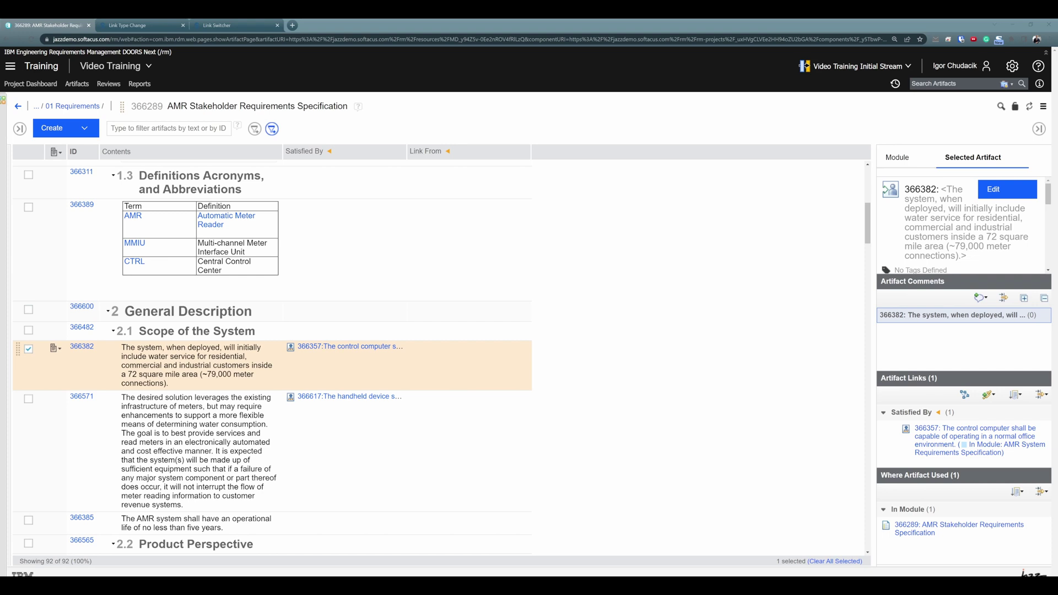
- View the Link Switcher article, then switch to the Link Type Change article
left_click(246, 30)
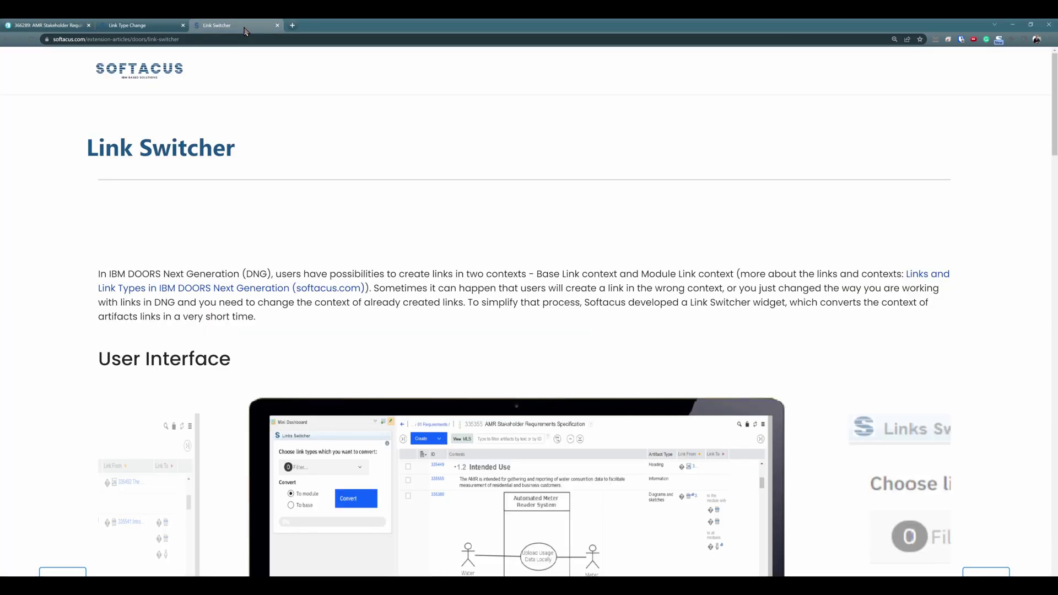
left_click(130, 28)
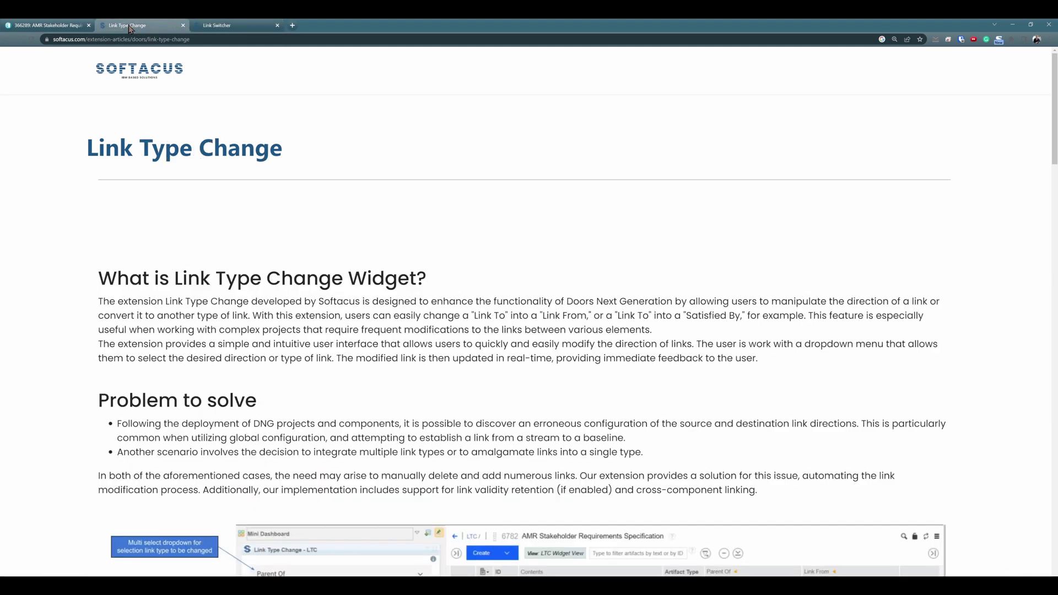